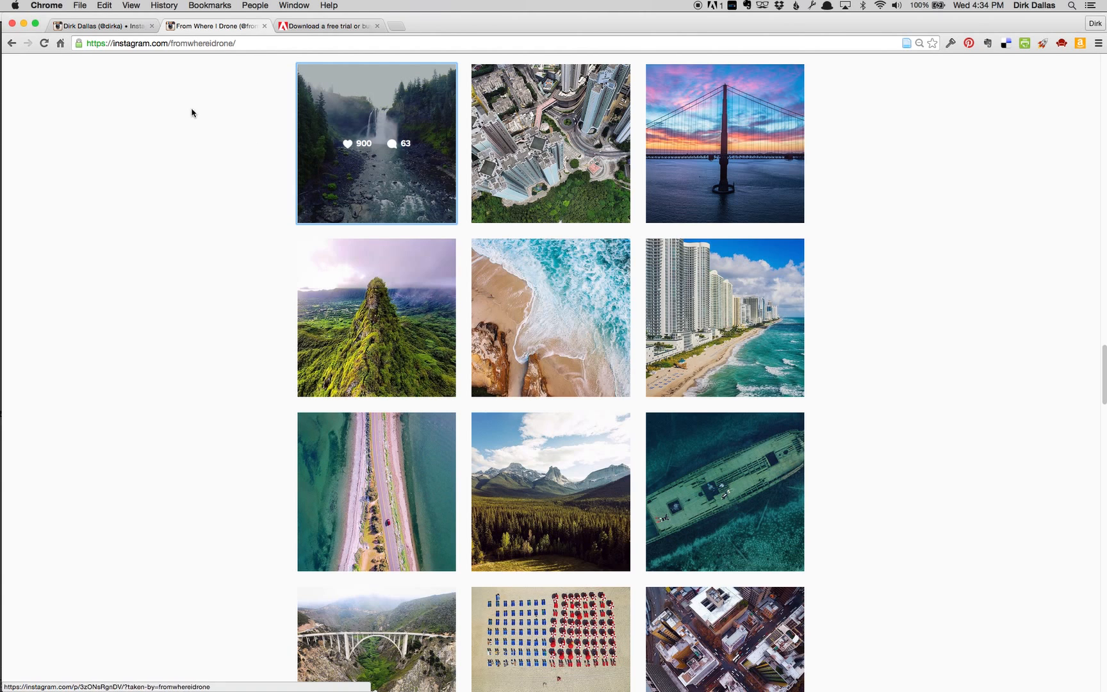
# Step: View the other Instagram profile page open in Chrome and switch to the waterfall sequence in Premiere Pro
pyautogui.click(96, 26)
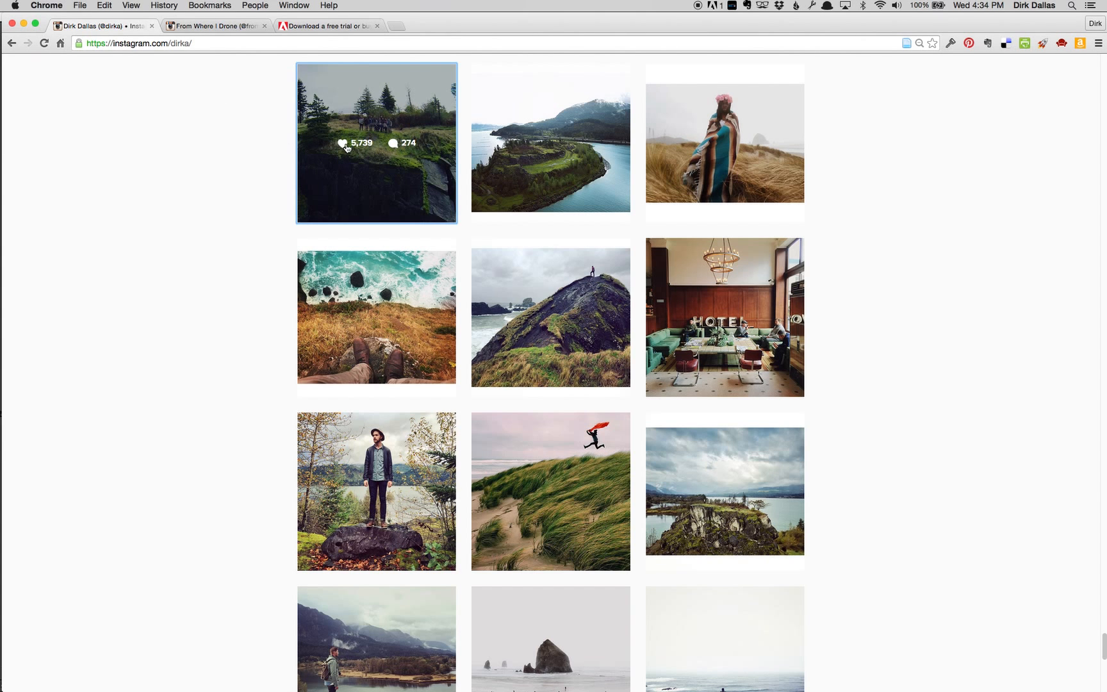
pyautogui.press('super+Tab')
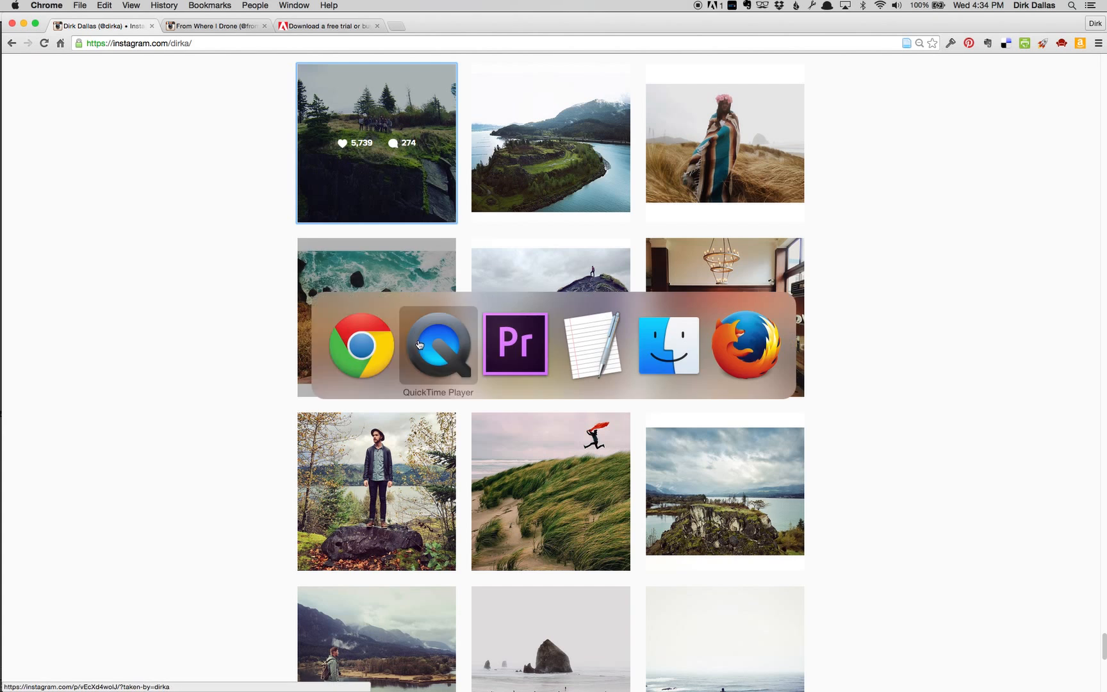
pyautogui.click(494, 362)
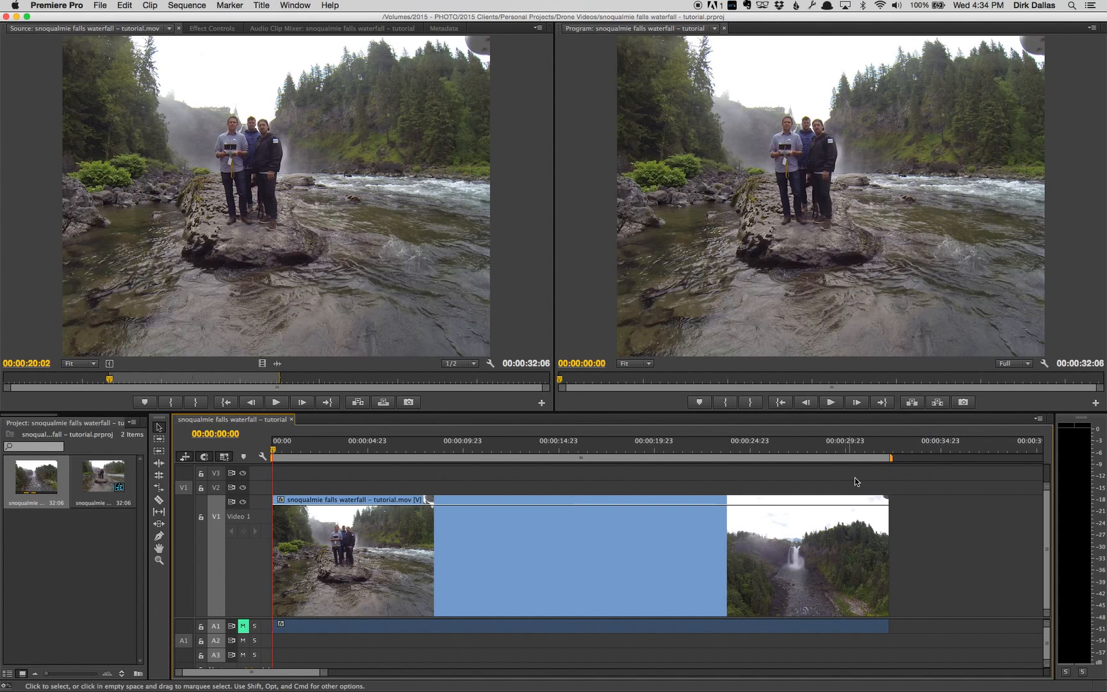
# Step: Move the playhead to 00:00:15:00 and shorten the sequence's work area to end there
pyautogui.moveTo(876, 453); pyautogui.dragTo(892, 454)
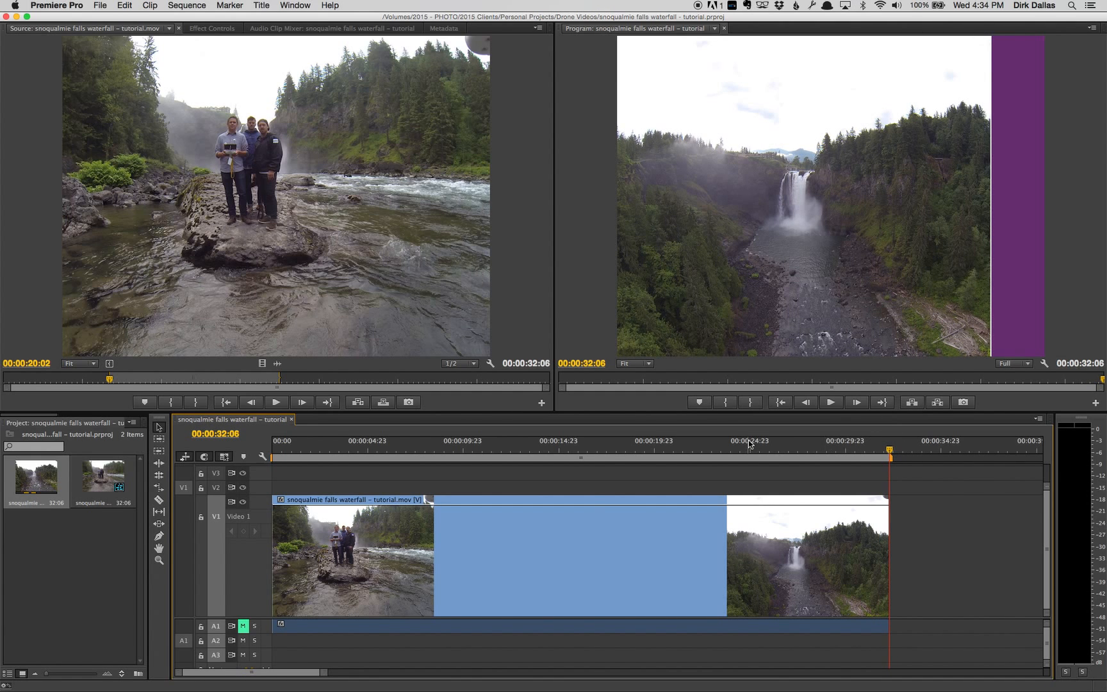
pyautogui.click(595, 444)
pyautogui.moveTo(595, 444); pyautogui.dragTo(588, 444)
pyautogui.click(209, 437)
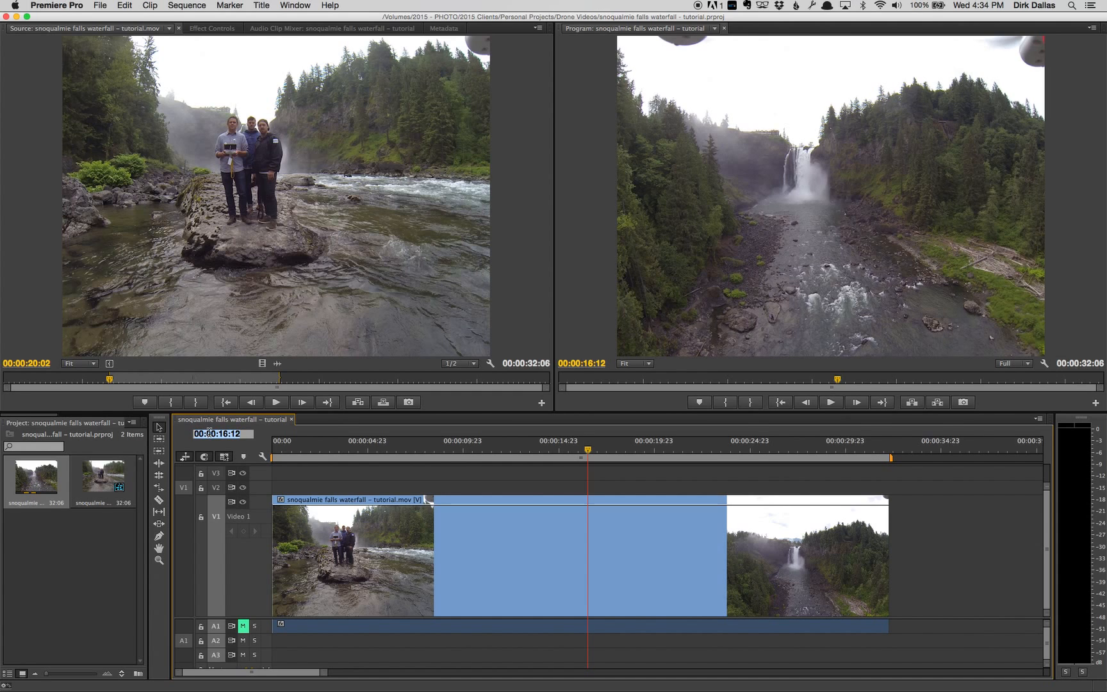
pyautogui.write('15:')
pyautogui.write('00')
pyautogui.press('Return')
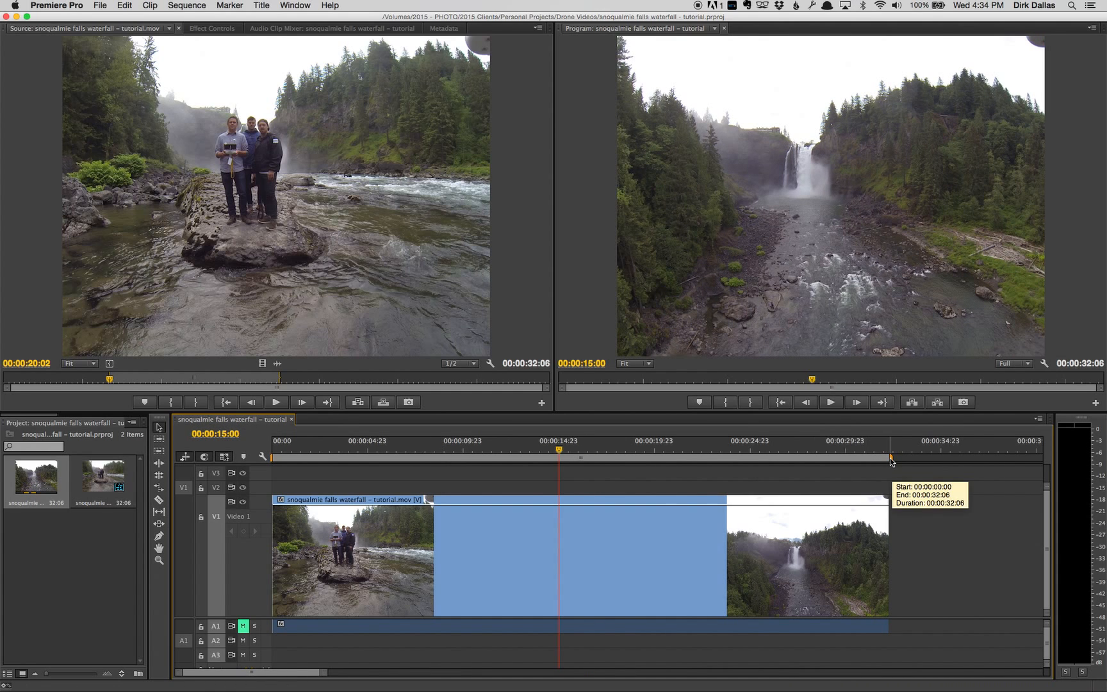
pyautogui.moveTo(890, 459); pyautogui.dragTo(559, 459)
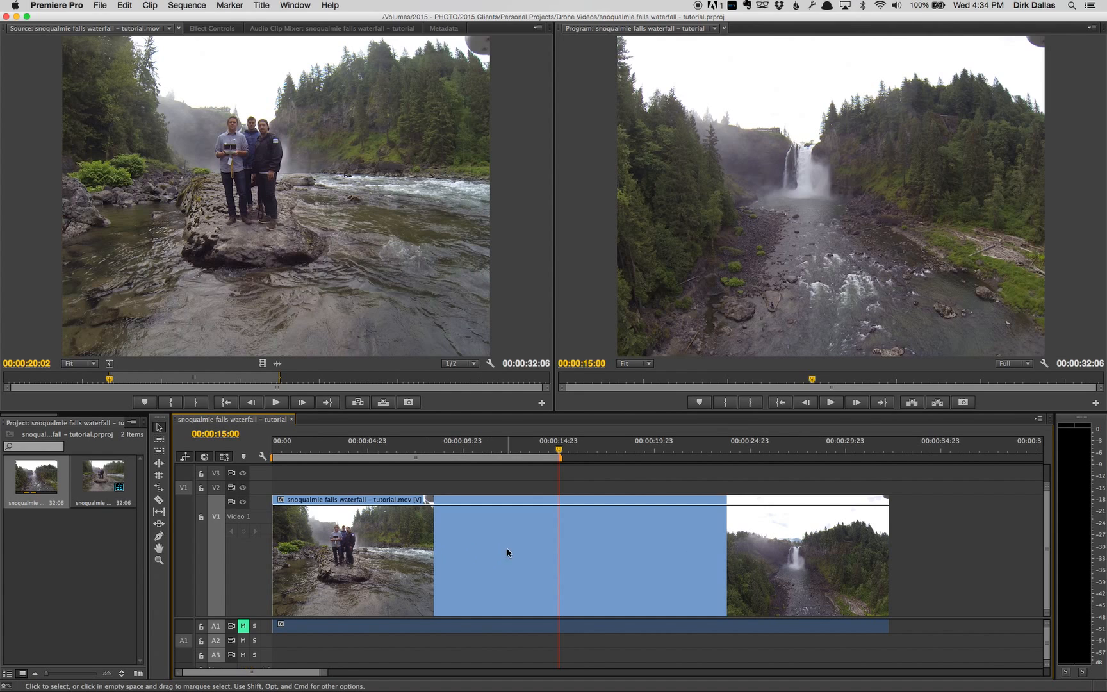
pyautogui.click(456, 560)
pyautogui.click(143, 5)
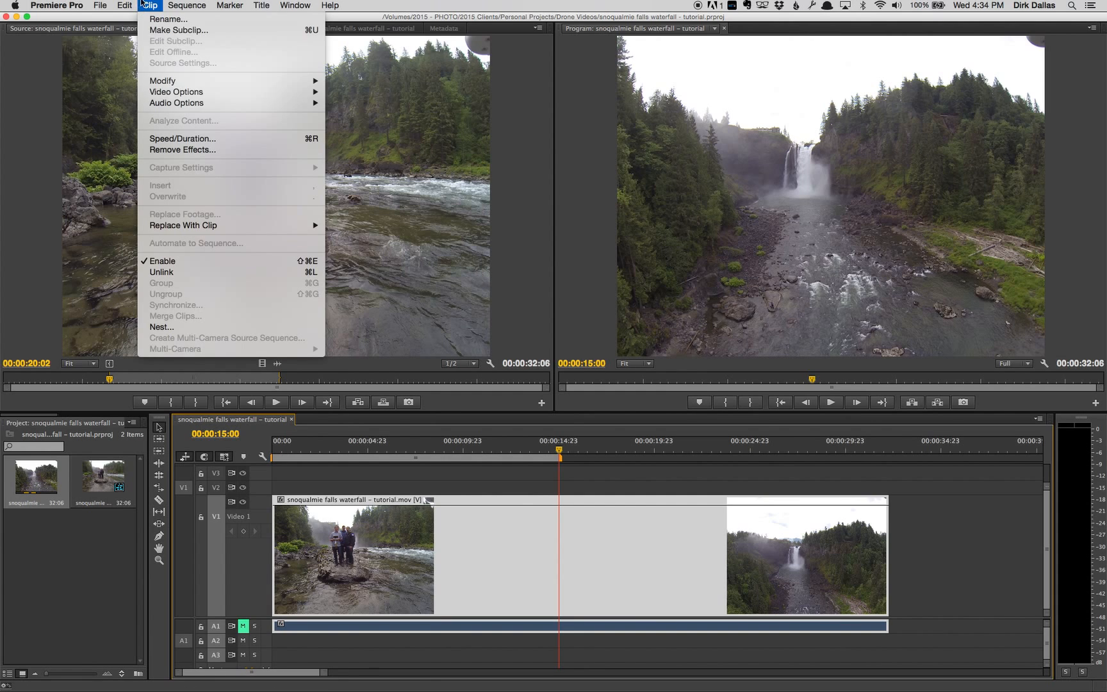
pyautogui.click(166, 139)
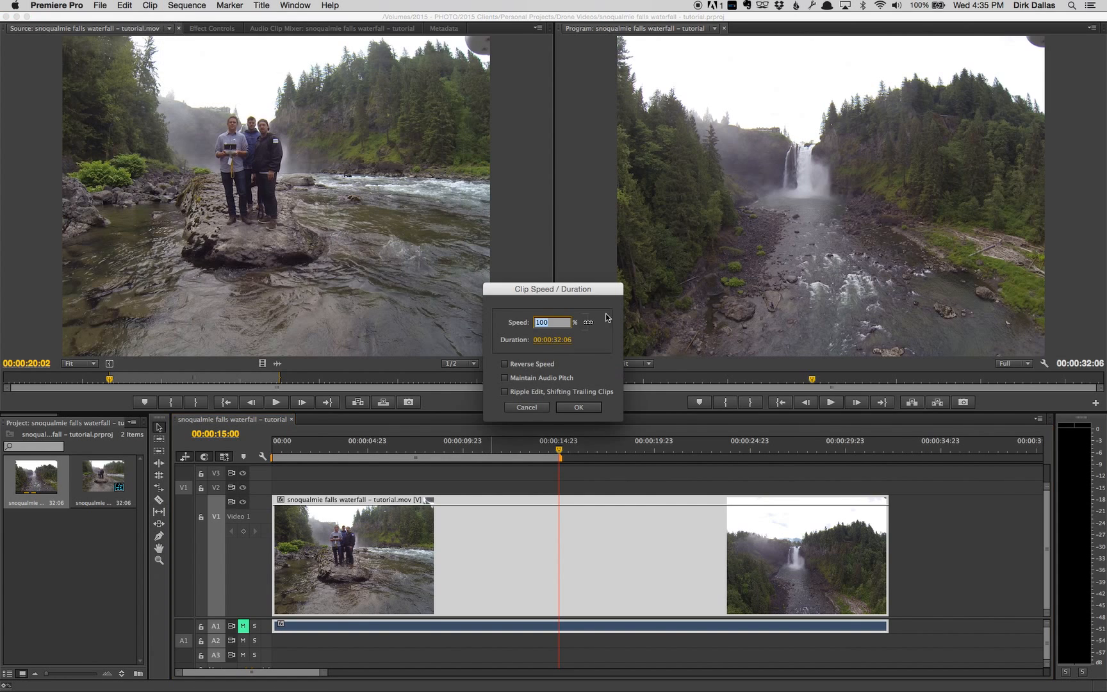
pyautogui.write('250')
pyautogui.click(542, 408)
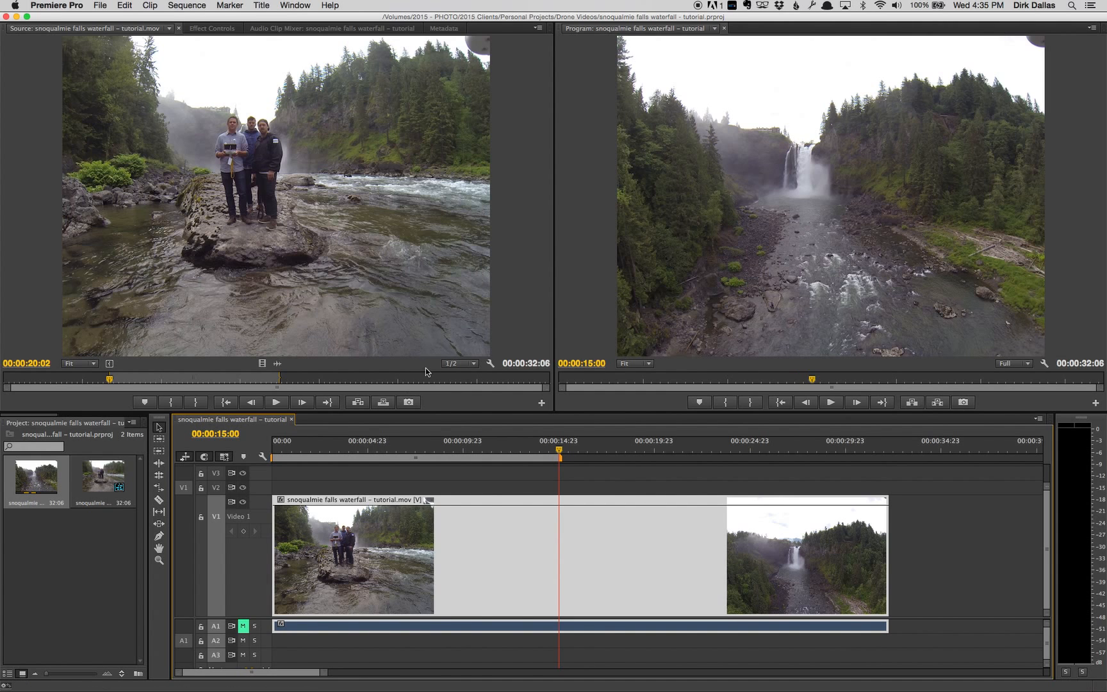
# Step: Switch to Chrome to view the From Where I Drone Instagram page, and return to Premiere Pro
pyautogui.press('super+Tab')
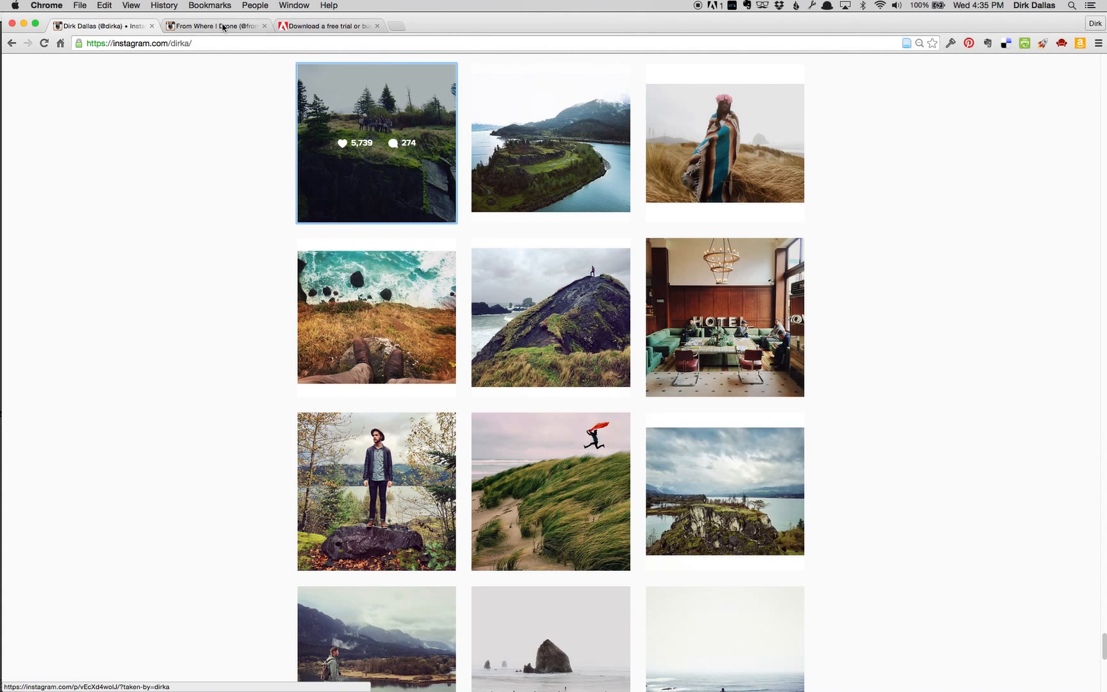
pyautogui.click(222, 27)
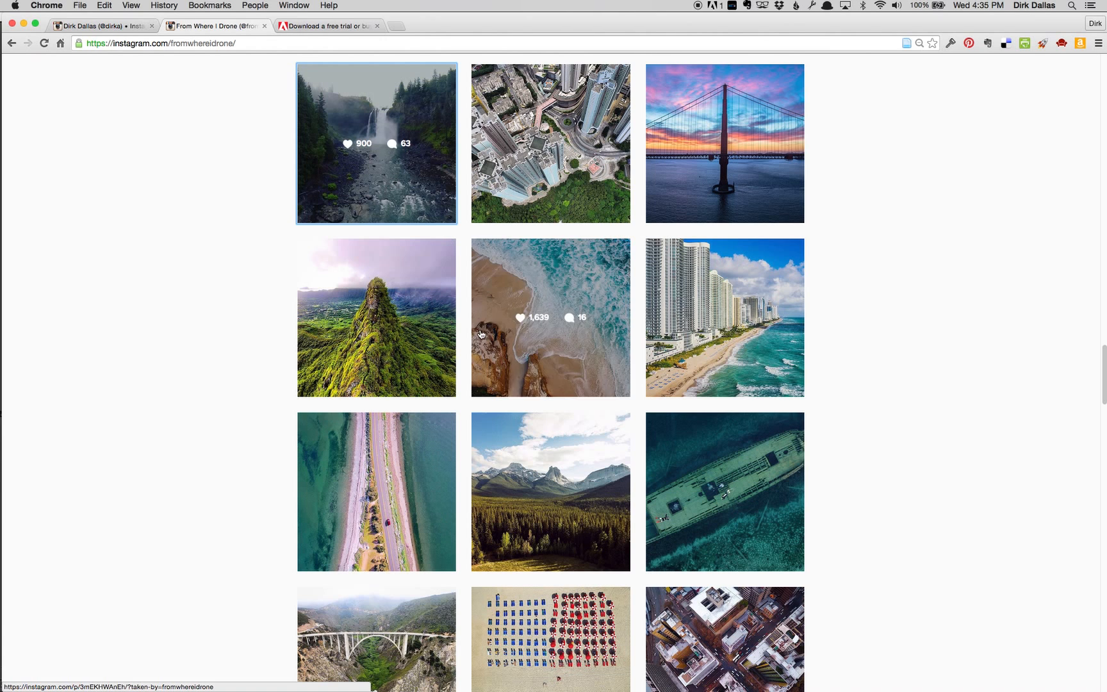
pyautogui.press('super+Tab')
pyautogui.click(422, 357)
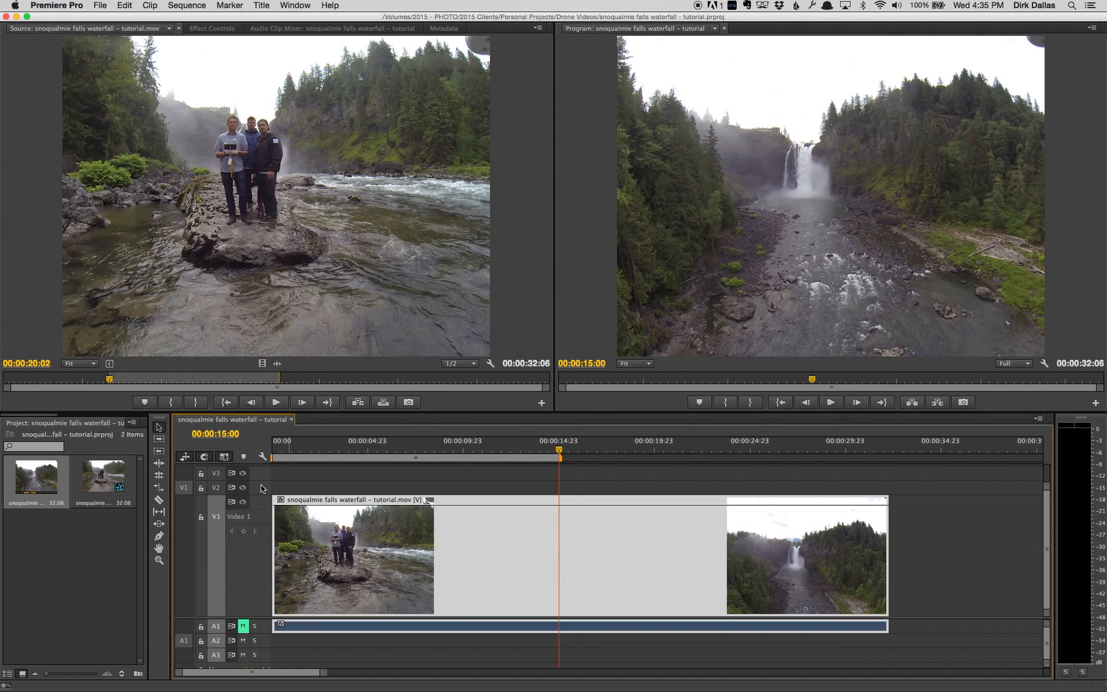
# Step: Increase the height of video track V1 in the timeline
pyautogui.moveTo(260, 494); pyautogui.dragTo(262, 593)
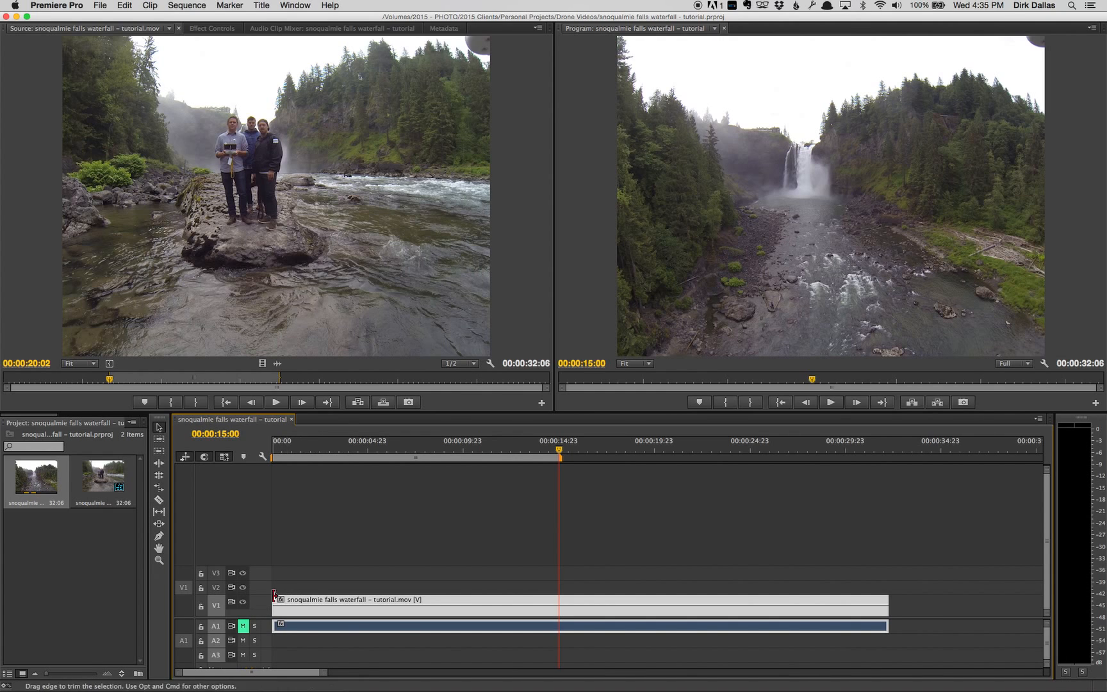
pyautogui.moveTo(261, 596); pyautogui.dragTo(258, 471)
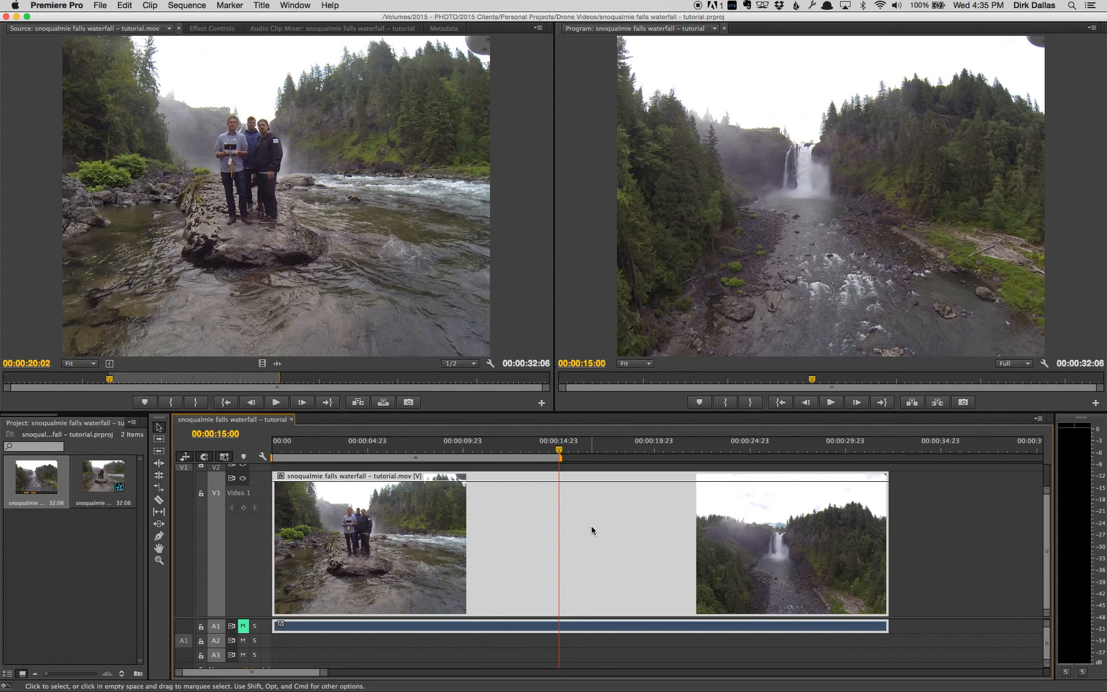
# Step: Try lowering the waterfall clip's opacity on its connector line and restore it to 100
pyautogui.click(281, 478)
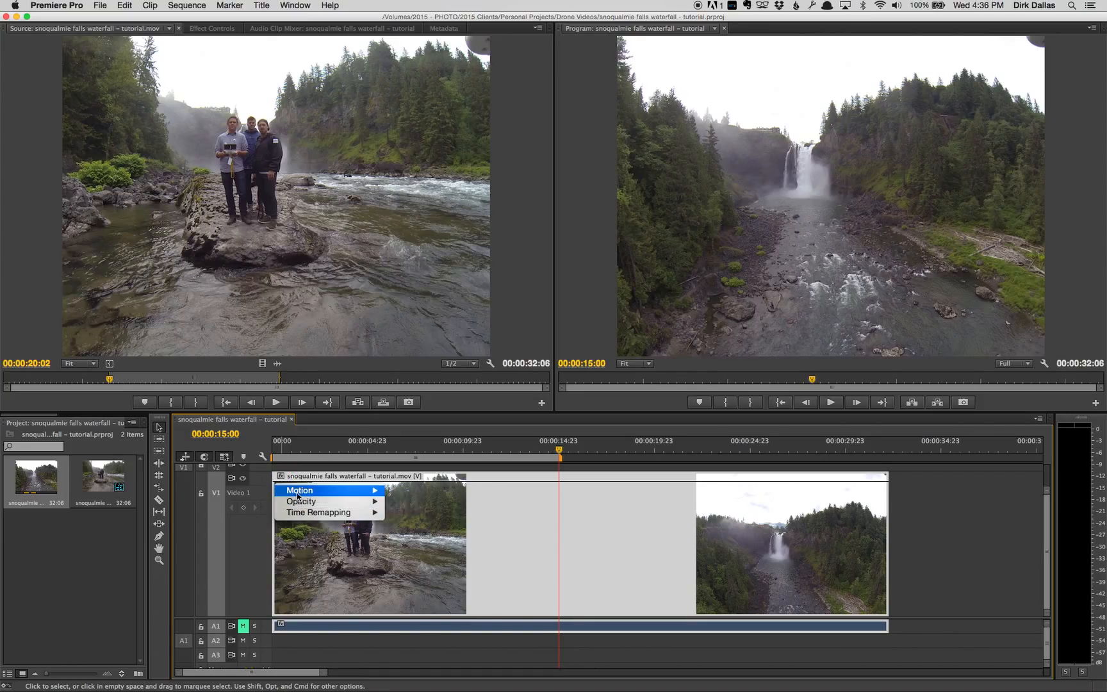
pyautogui.moveTo(318, 503)
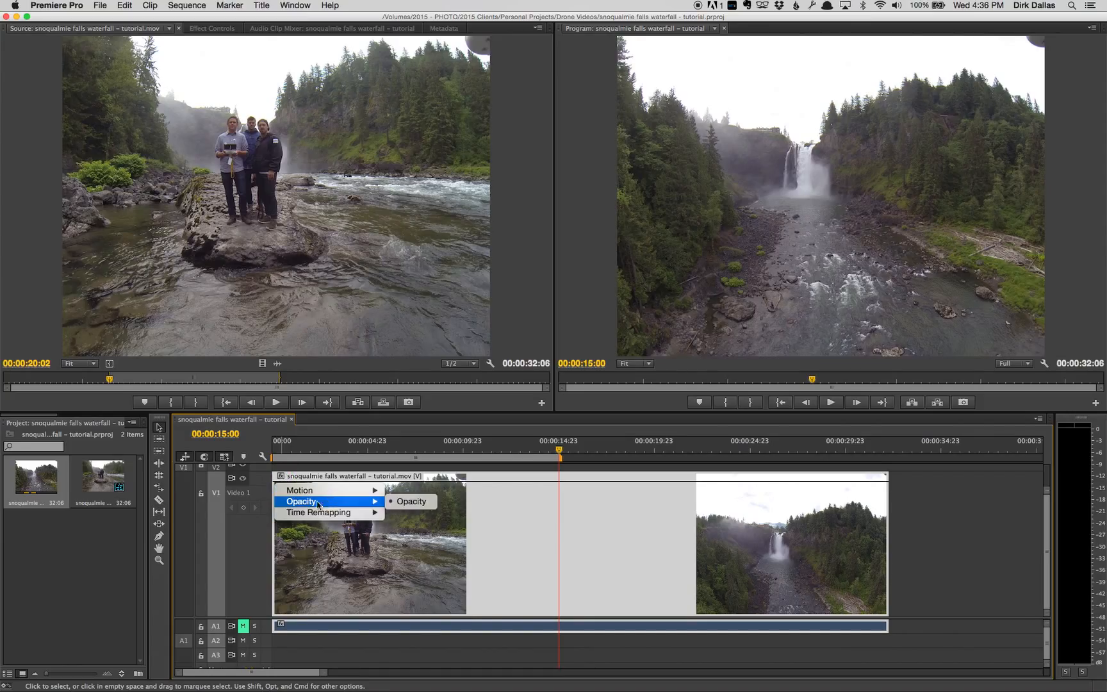
pyautogui.click(404, 506)
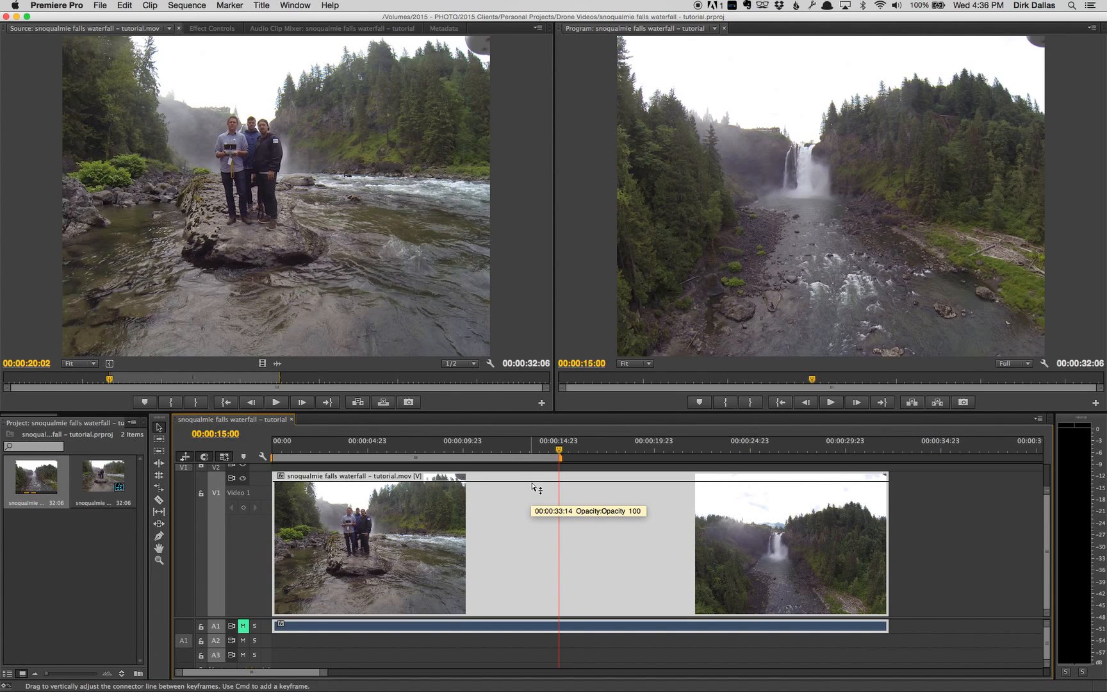
pyautogui.moveTo(532, 482); pyautogui.dragTo(531, 545)
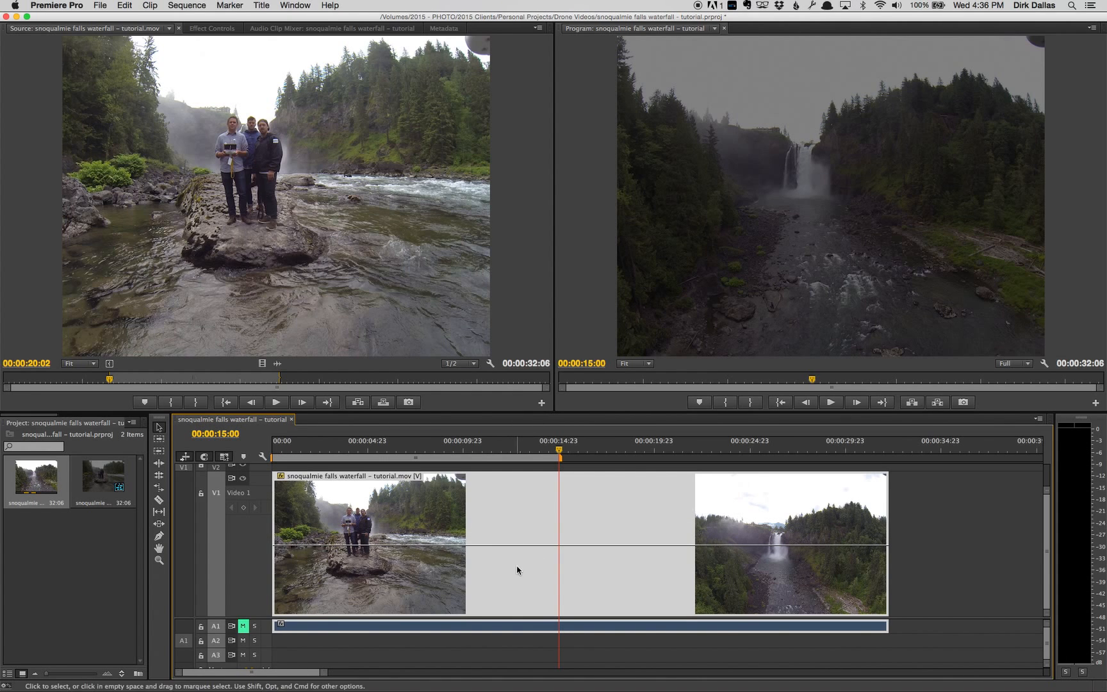
pyautogui.click(526, 546)
pyautogui.moveTo(526, 547); pyautogui.dragTo(531, 444)
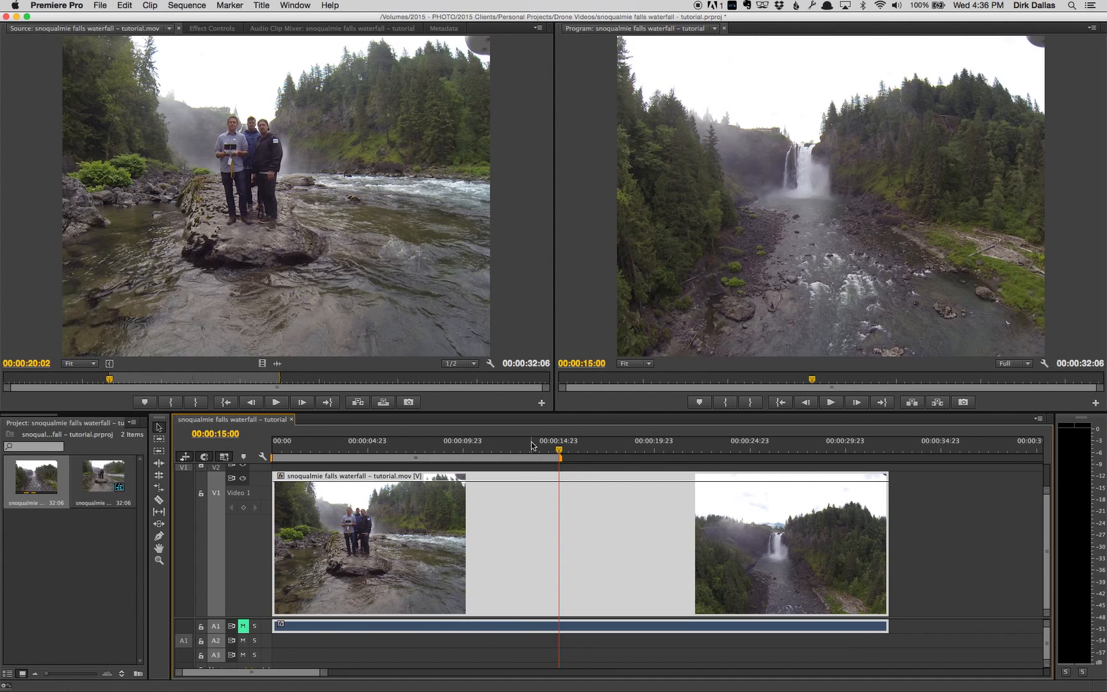
# Step: Display the Time Remapping Speed line on the waterfall clip in track V1
pyautogui.click(281, 476)
pyautogui.moveTo(291, 502)
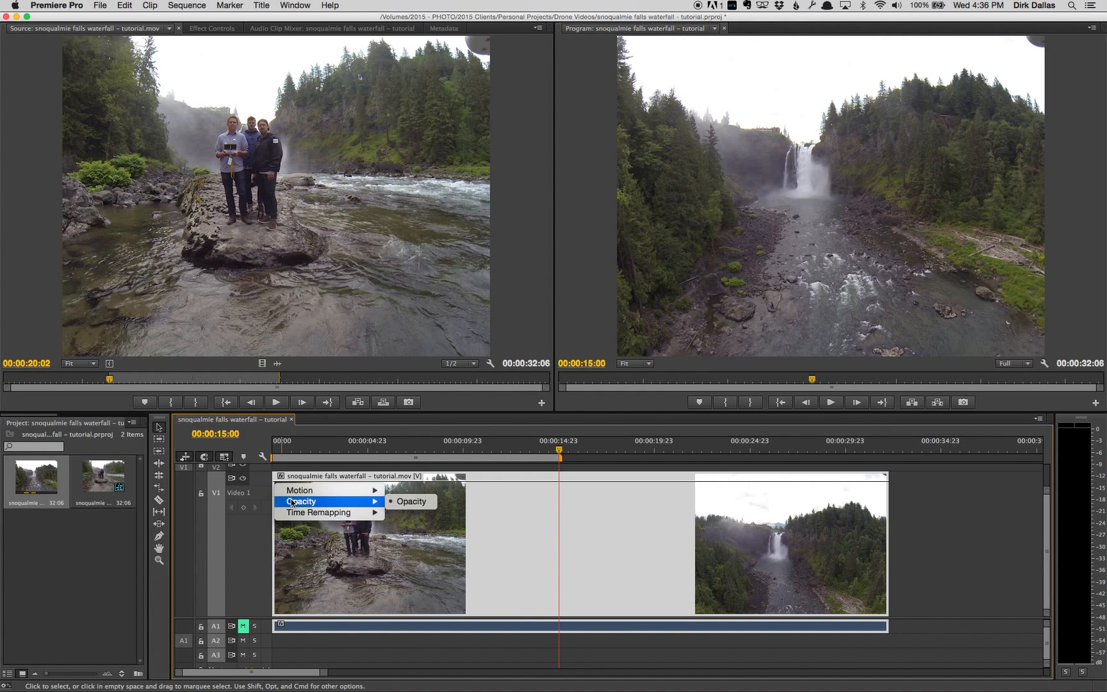
pyautogui.moveTo(358, 513)
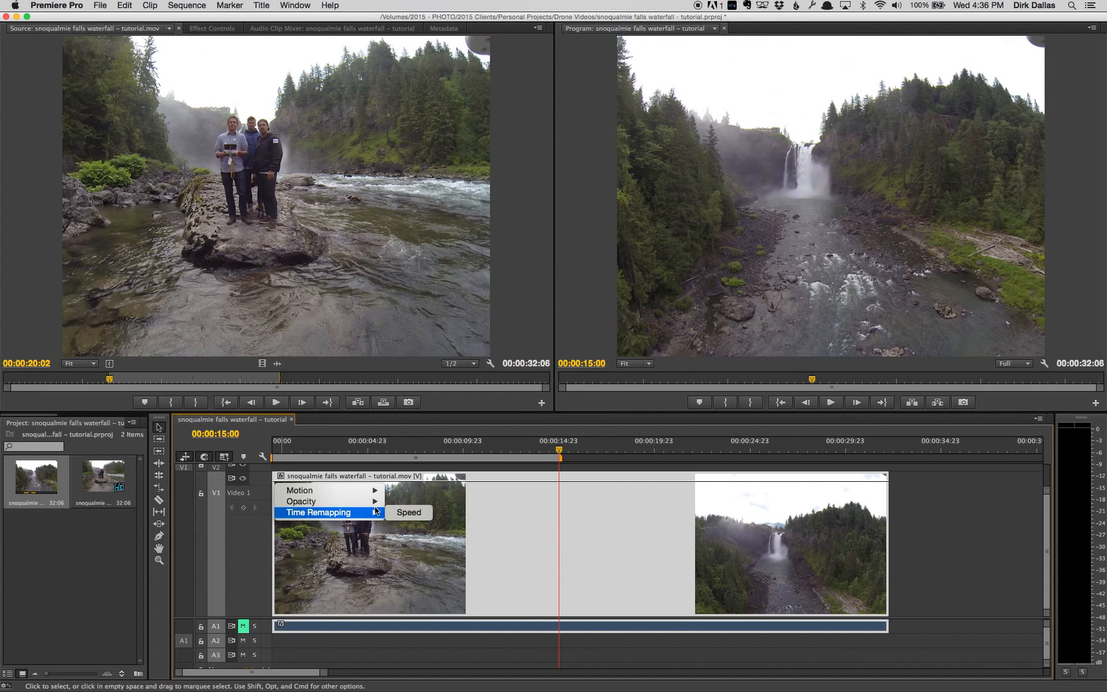
pyautogui.click(405, 512)
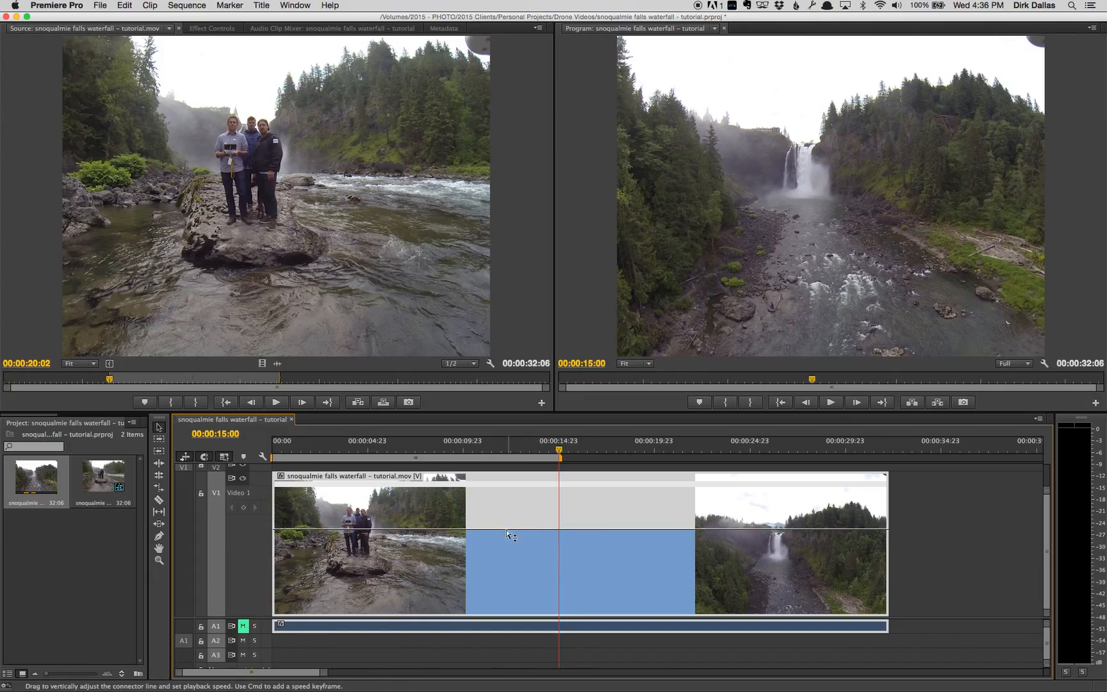
pyautogui.moveTo(526, 533)
# Step: Add speed keyframes to the waterfall clip at 00:00:02:05 and 00:00:27:22
pyautogui.click(305, 450)
pyautogui.moveTo(305, 450)
pyautogui.mouseDown()
pyautogui.moveTo(283, 450)
pyautogui.moveTo(316, 450)
pyautogui.mouseUp()
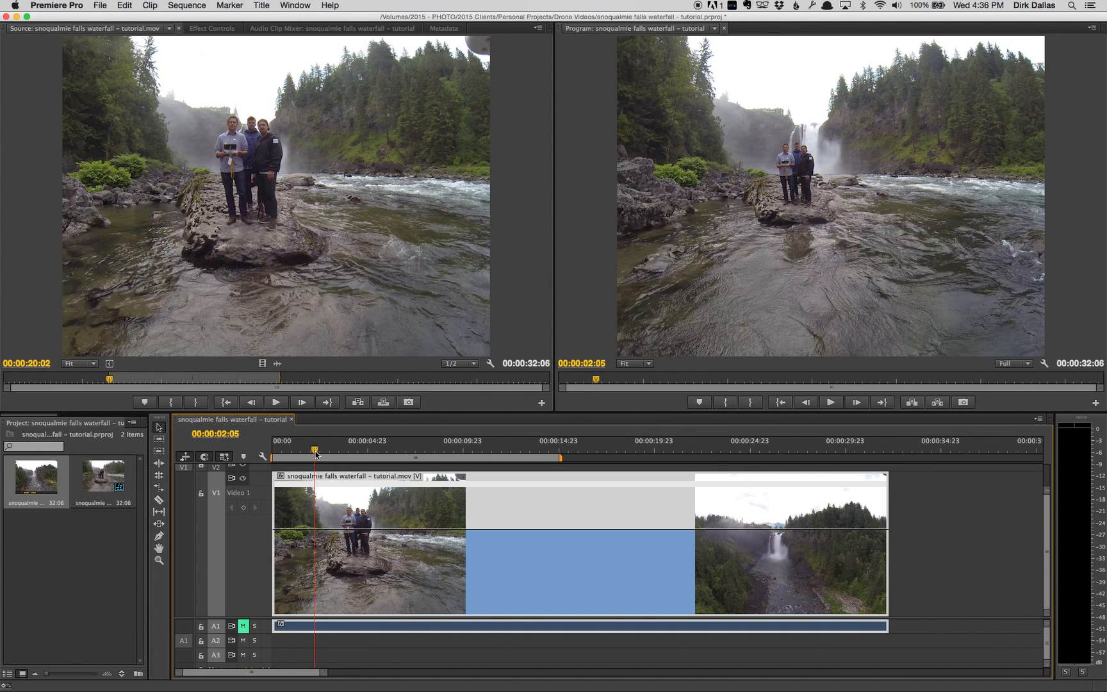
pyautogui.click(243, 508)
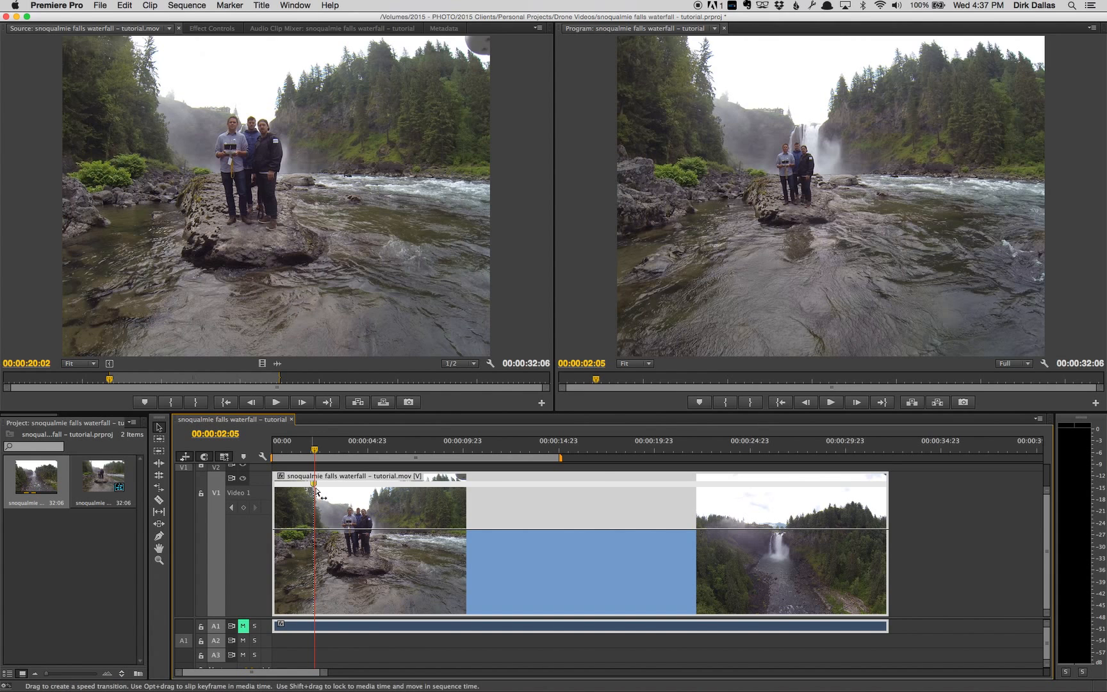
pyautogui.moveTo(770, 447); pyautogui.dragTo(806, 455)
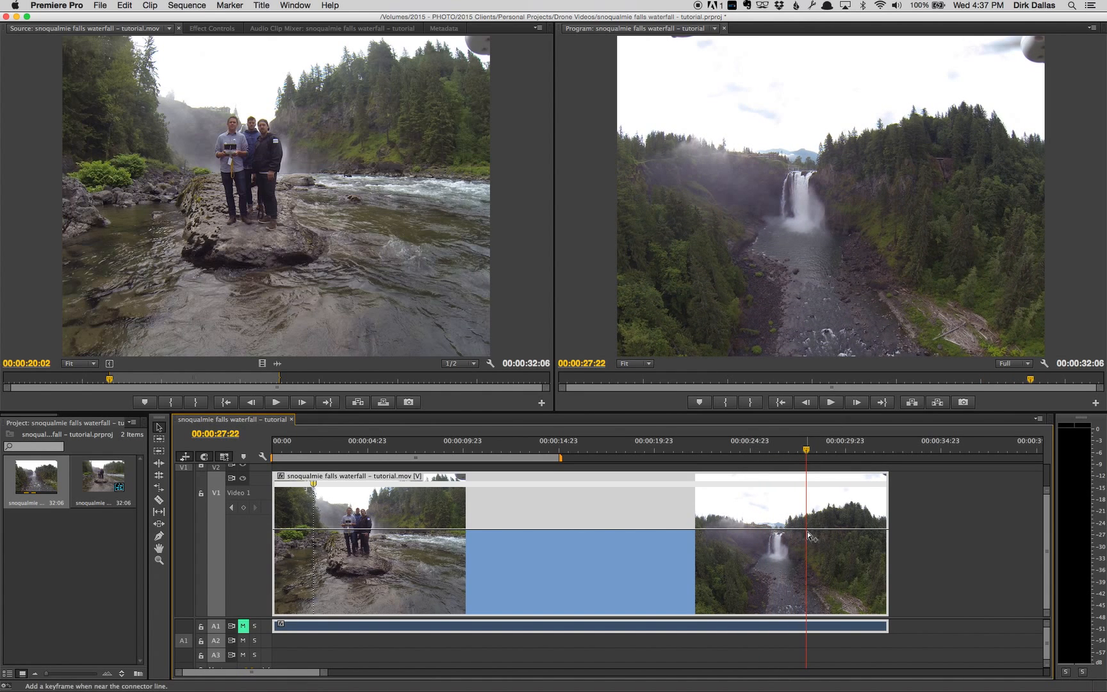
pyautogui.click(808, 529)
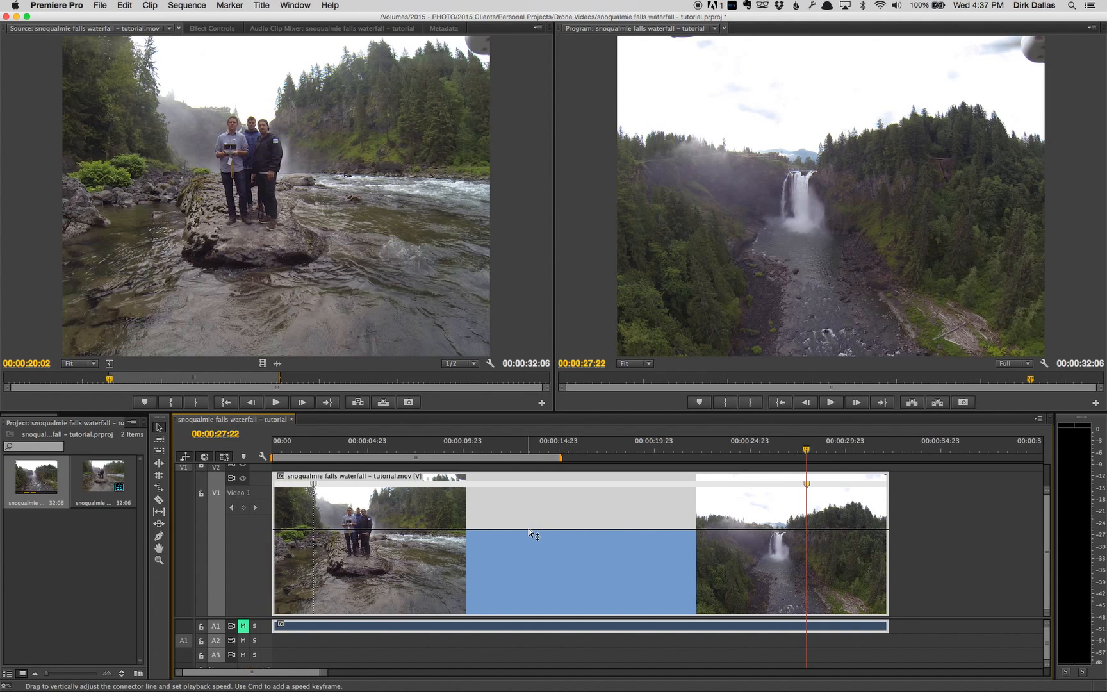
# Step: Try slowing the section between the two speed keyframes to 30%, and raise its speed to about 301%
pyautogui.moveTo(530, 533); pyautogui.dragTo(531, 558)
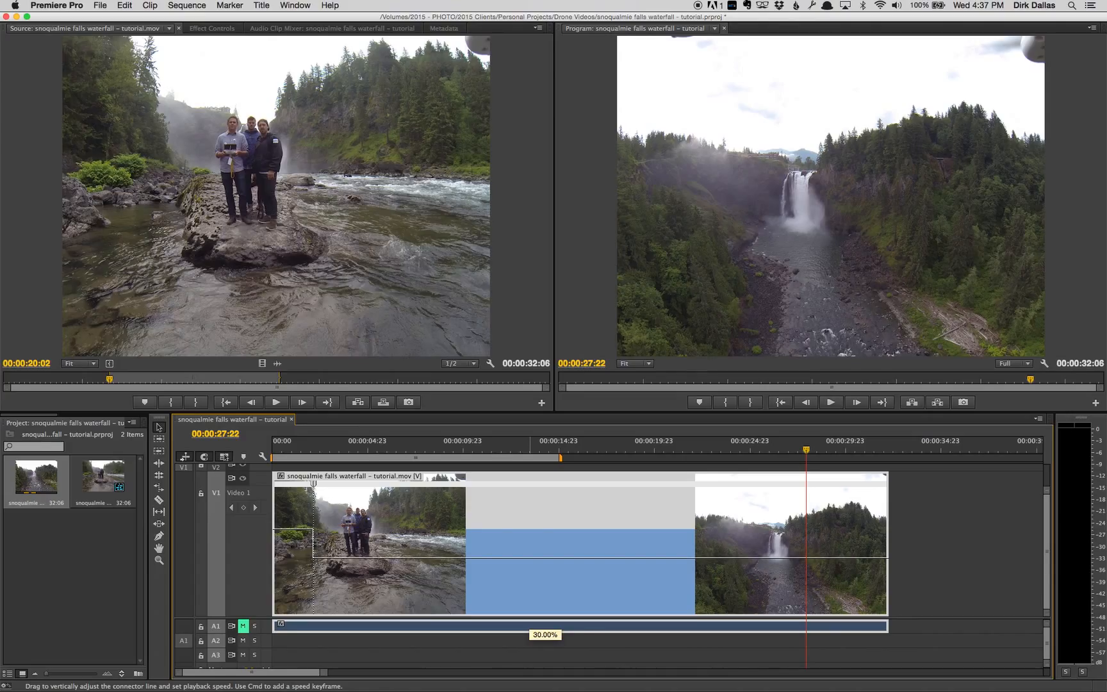
pyautogui.moveTo(531, 558); pyautogui.dragTo(530, 519)
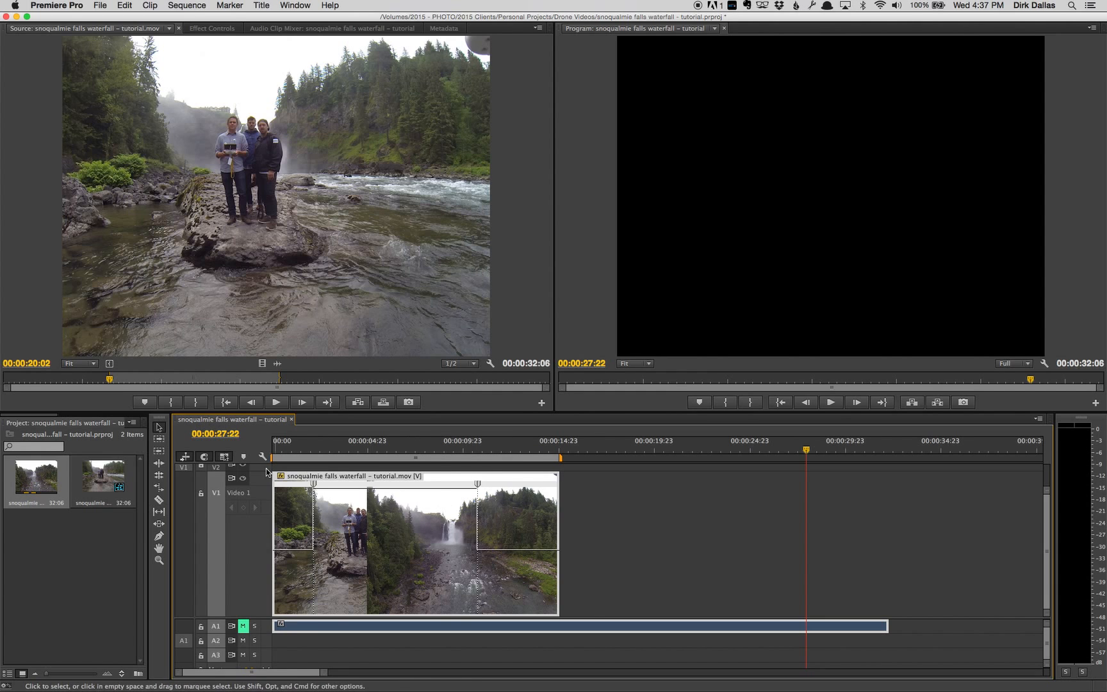
# Step: Play the sequence from near its start and again around the second keyframe to check the speed changes
pyautogui.click(287, 442)
pyautogui.press('space')
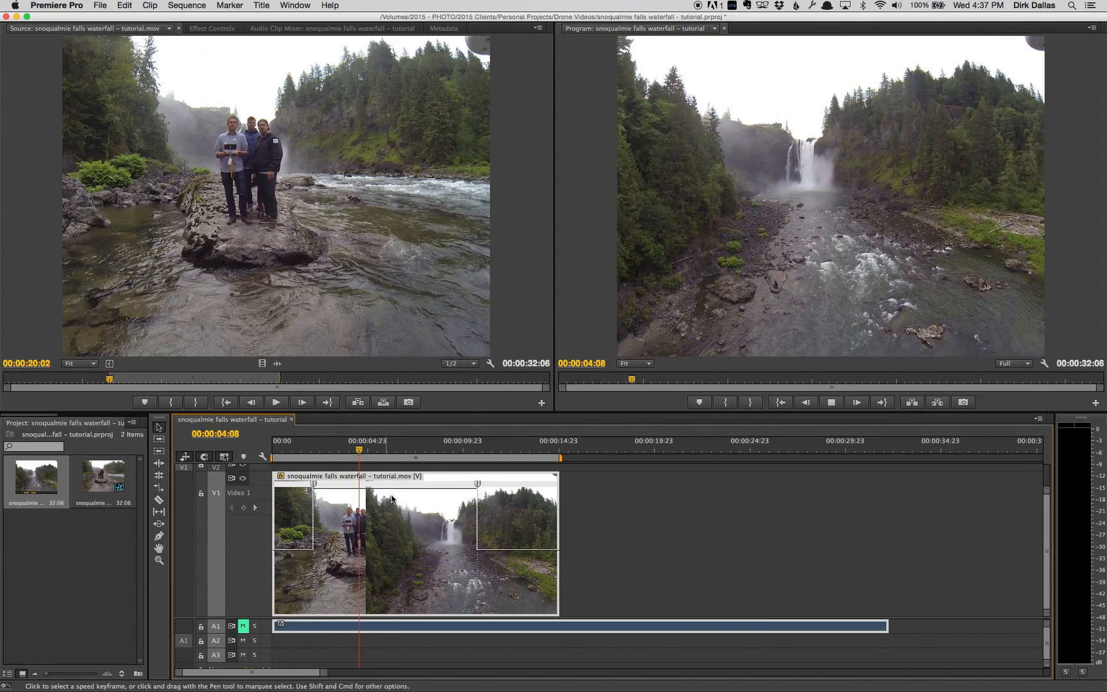
pyautogui.press('space')
pyautogui.click(472, 443)
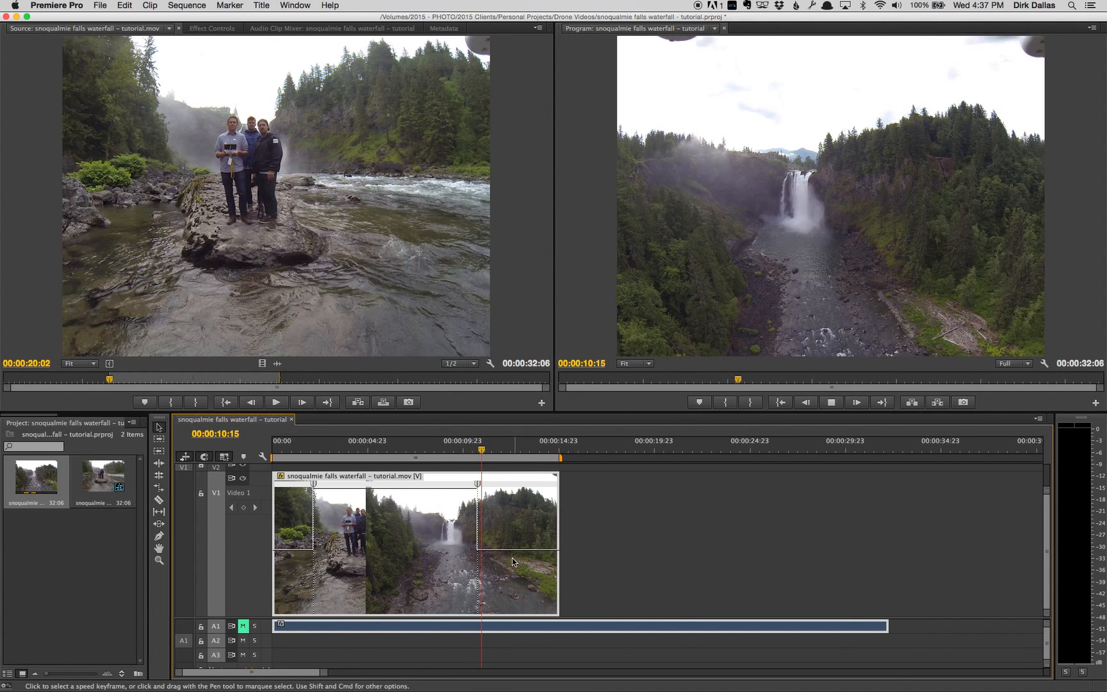
pyautogui.press('space')
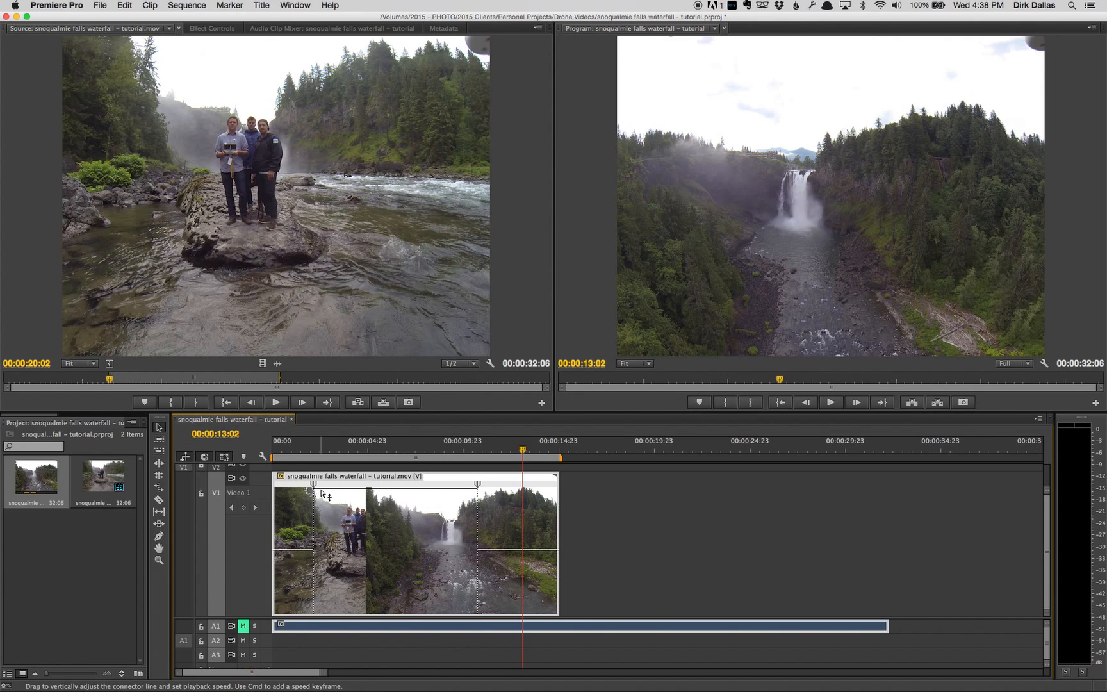
# Step: Trim the end of the audio clip on track A1 back to about 00:00:20:23
pyautogui.moveTo(322, 494); pyautogui.dragTo(323, 494)
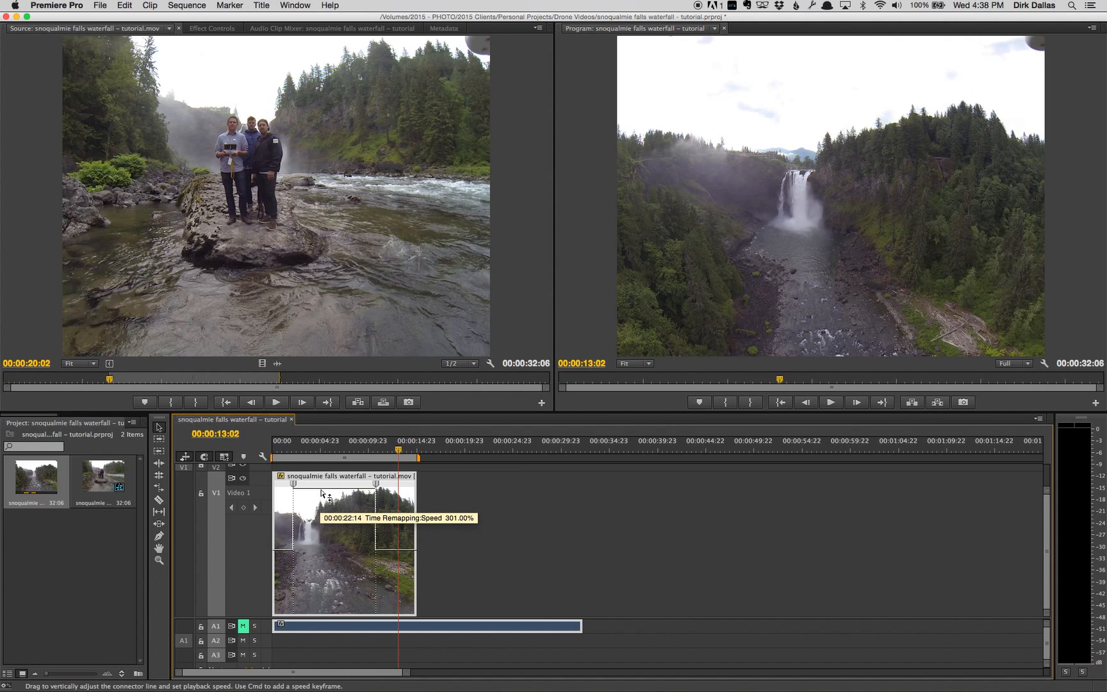
pyautogui.press('=')
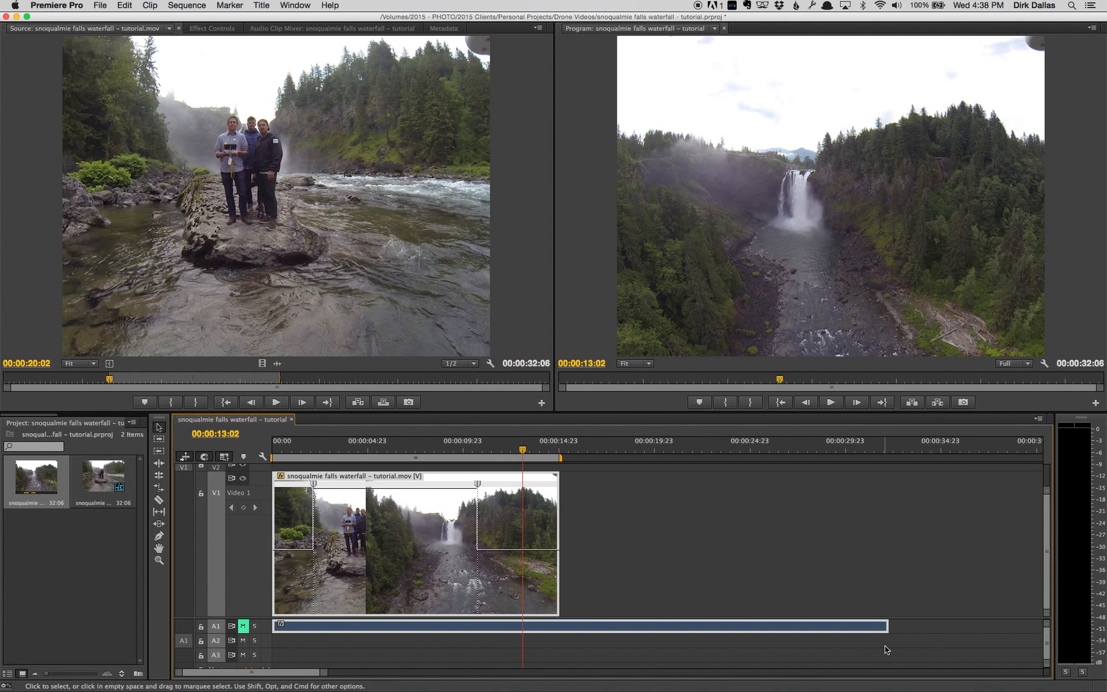
pyautogui.moveTo(887, 627); pyautogui.dragTo(672, 631)
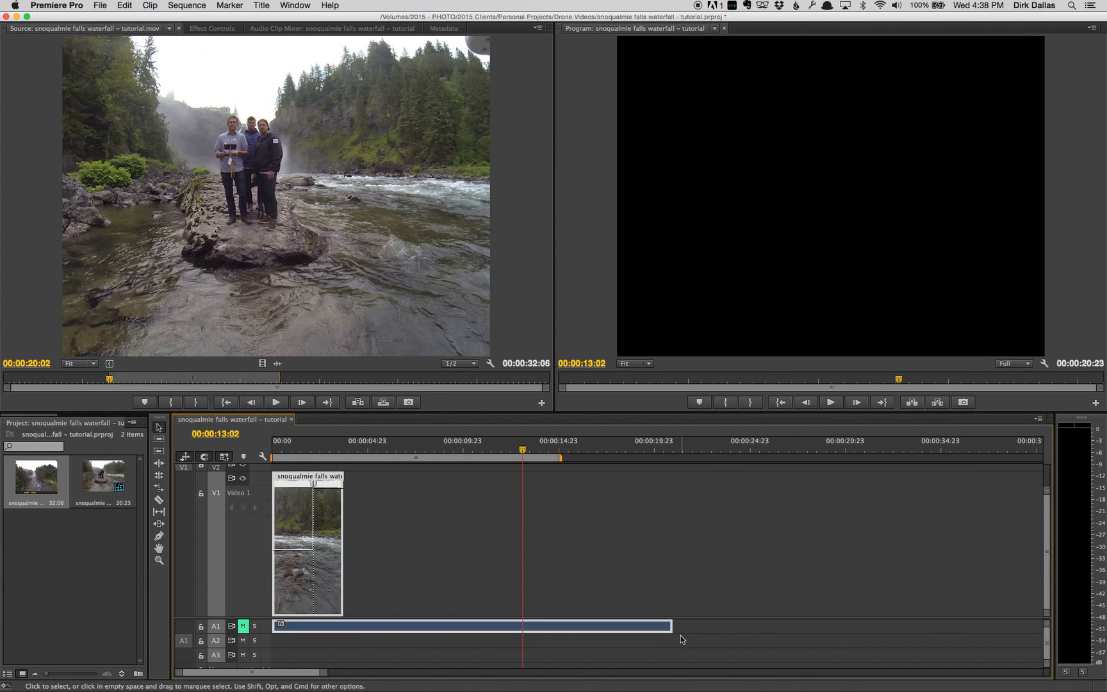
# Step: Undo the last audio trim, and cut off the part of the A1 audio that extends beyond the end of the video clip
pyautogui.press('super+z')
pyautogui.press('c')
pyautogui.click(559, 627)
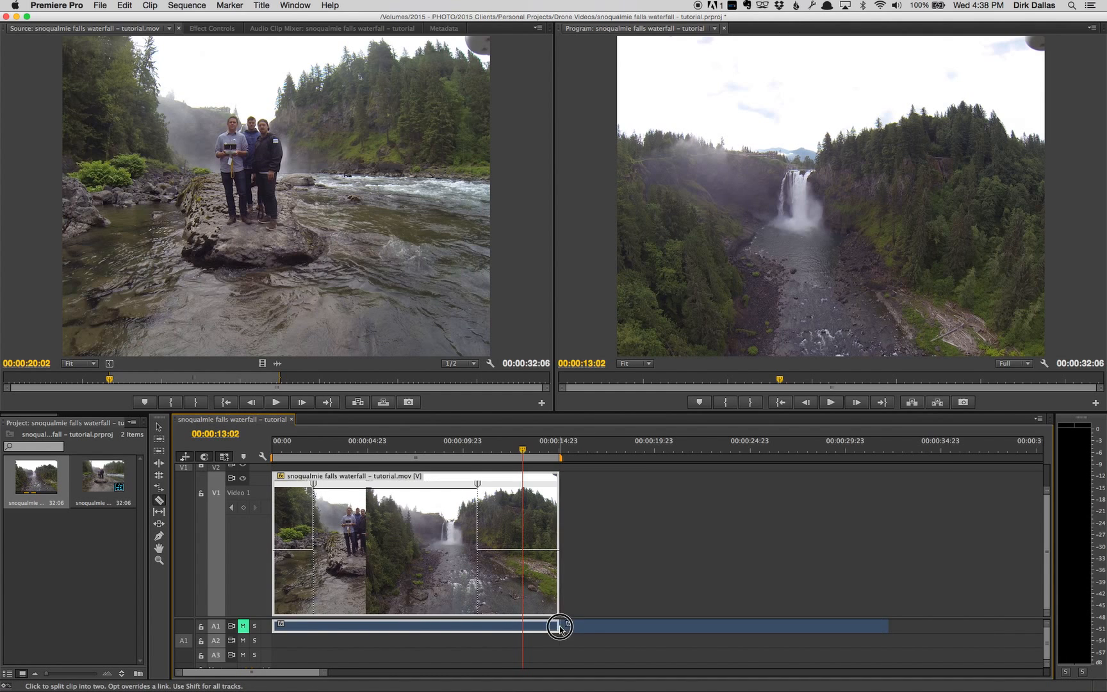
pyautogui.press('a')
pyautogui.click(587, 629)
pyautogui.press('Delete')
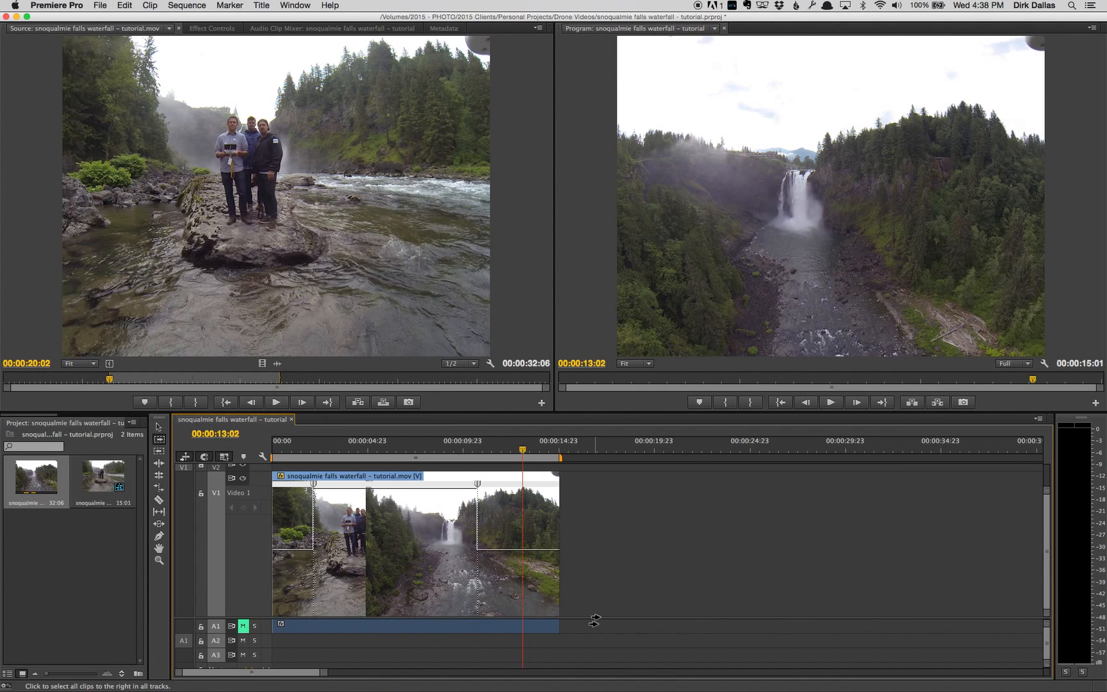
pyautogui.press('\\')
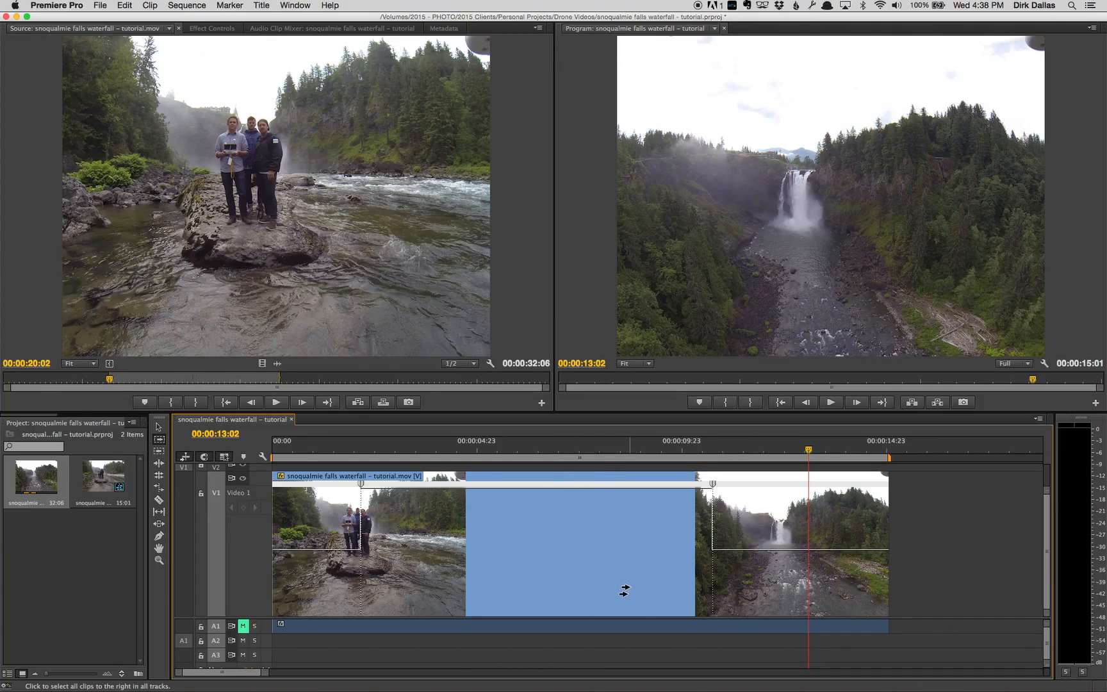
# Step: Split both speed keyframes apart to create gradual speed ramps into and out of the sped-up middle section
pyautogui.press('v')
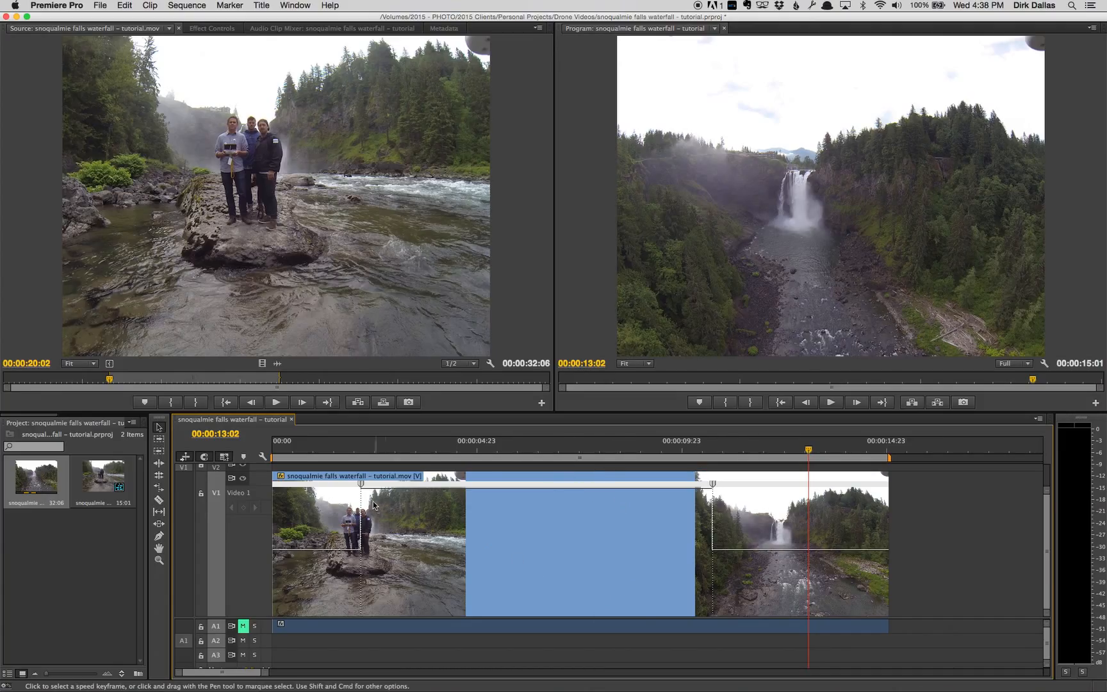
pyautogui.moveTo(362, 488); pyautogui.dragTo(428, 493)
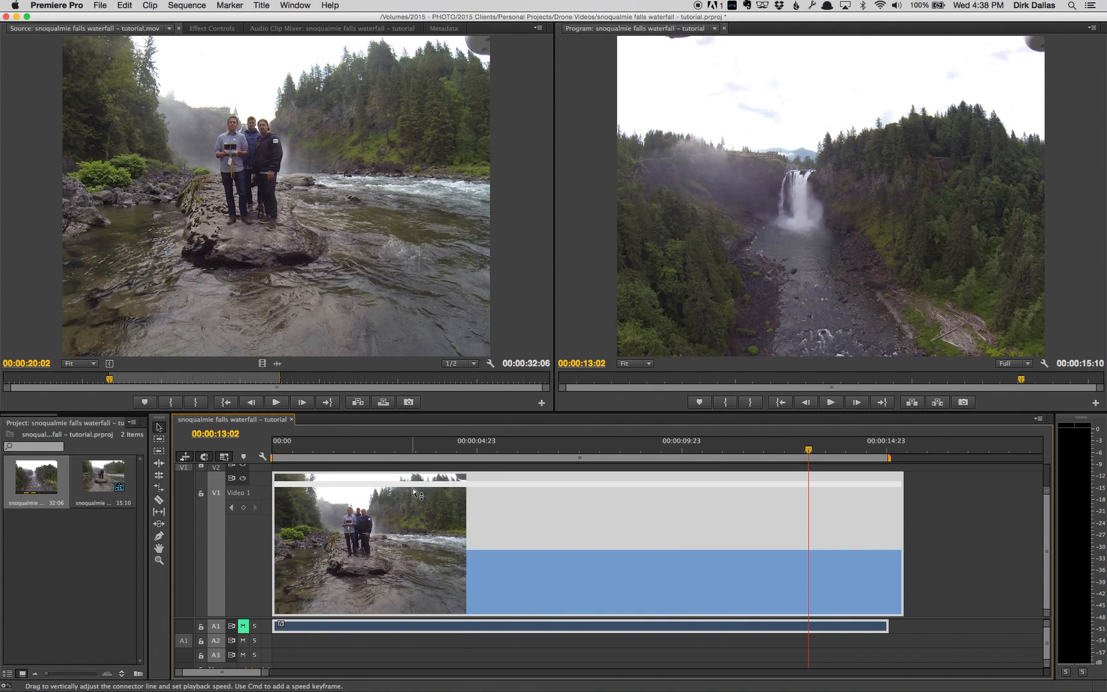
pyautogui.moveTo(732, 490); pyautogui.dragTo(674, 498)
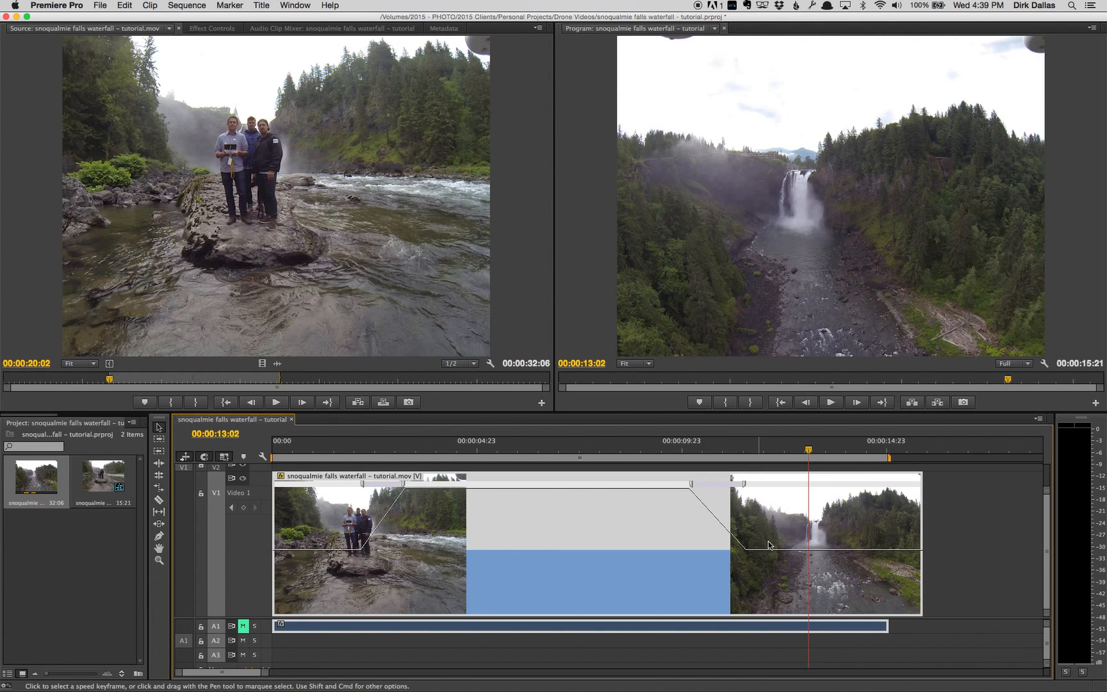
pyautogui.click(859, 550)
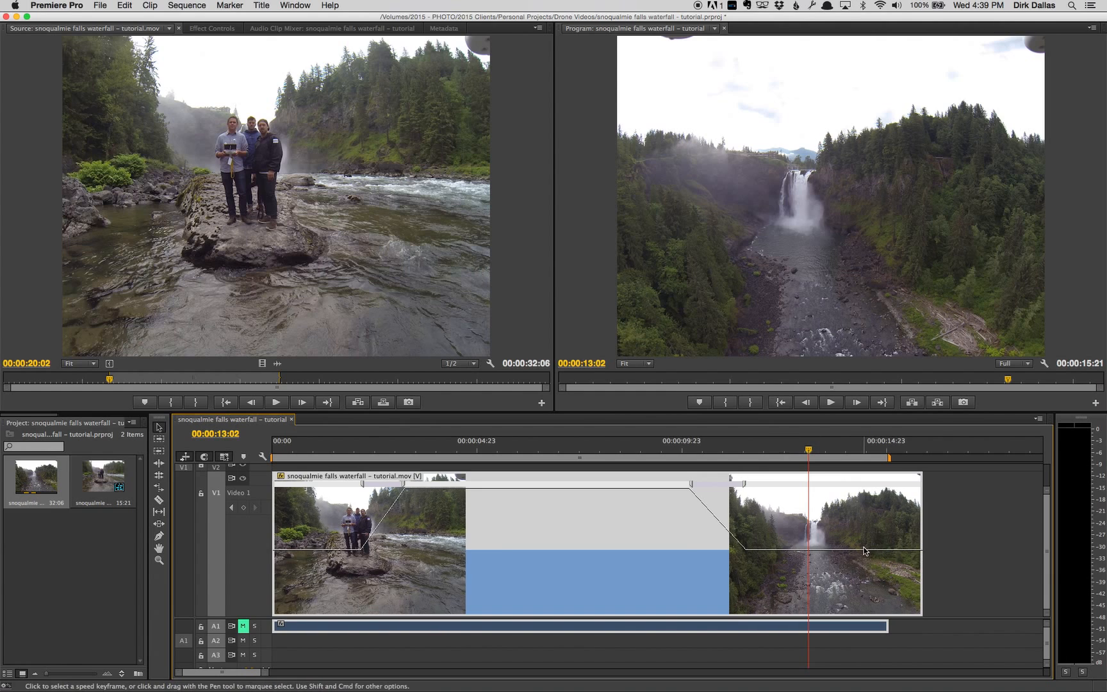
# Step: Bend both speed ramps into smooth S-shaped curves so the speed changes ease in and out
pyautogui.click(381, 485)
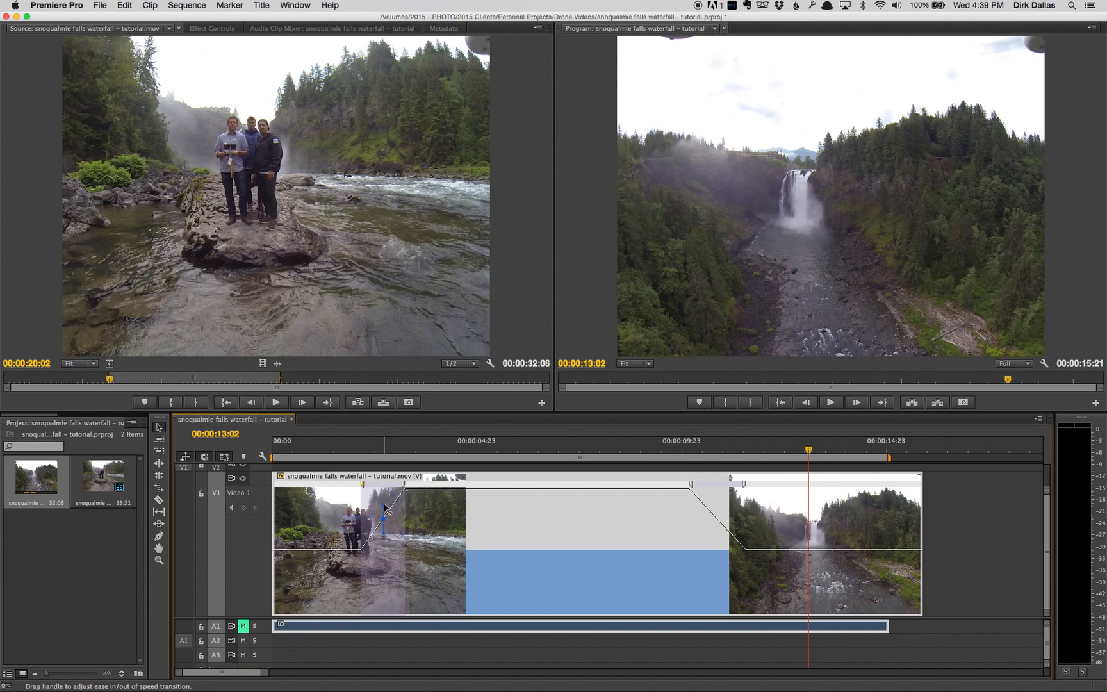
pyautogui.moveTo(384, 509); pyautogui.dragTo(460, 546)
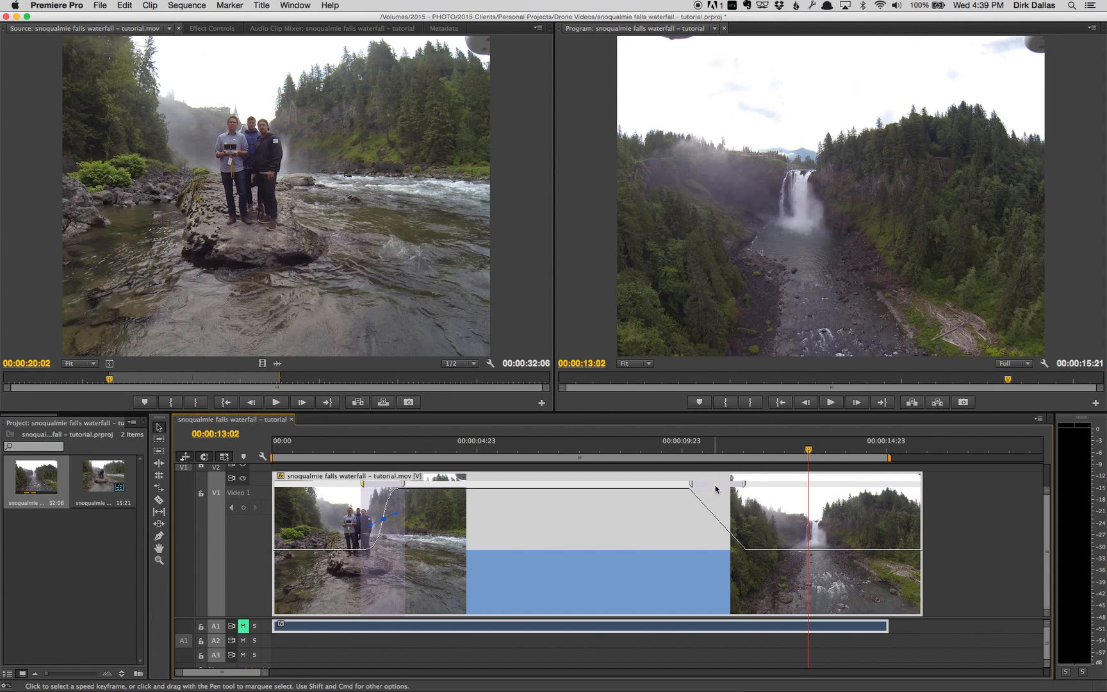
pyautogui.click(716, 509)
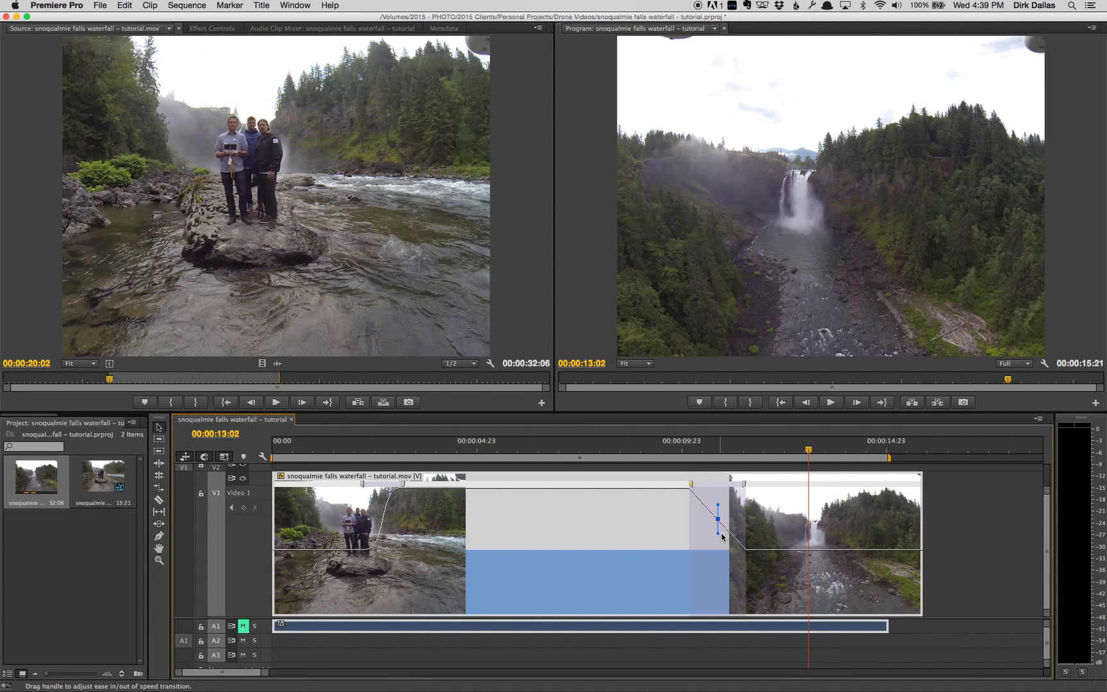
pyautogui.moveTo(719, 507); pyautogui.dragTo(634, 540)
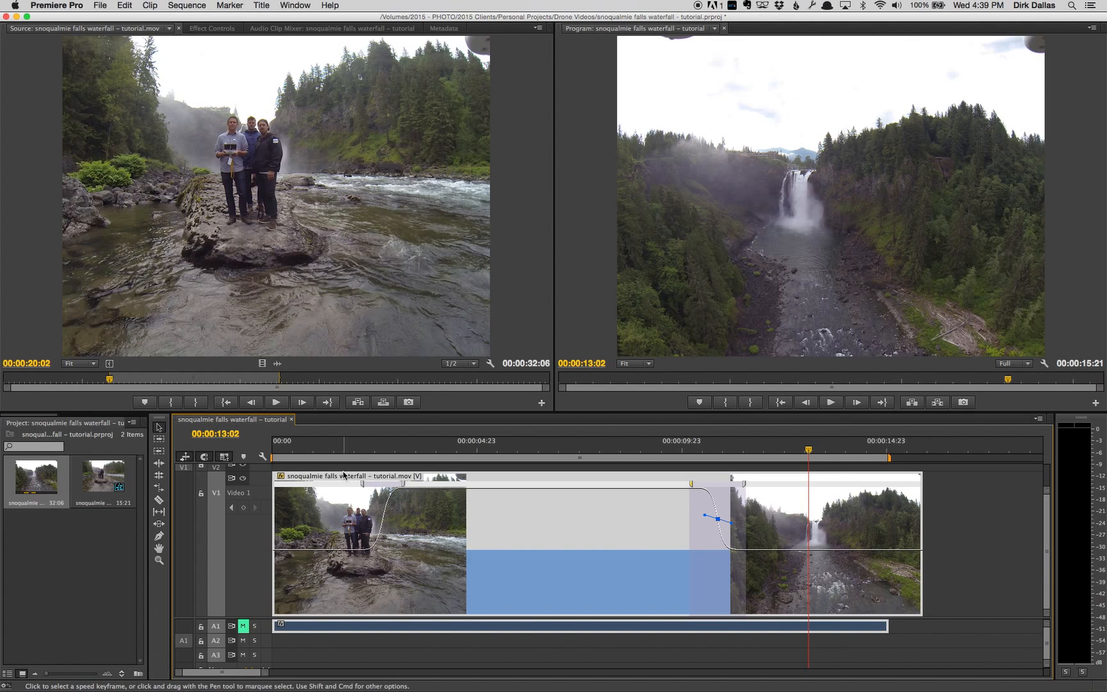
# Step: Play the sequence from before the first ramp, from mid-clip and from the second ramp to check the eased speed transitions
pyautogui.click(343, 448)
pyautogui.press('space')
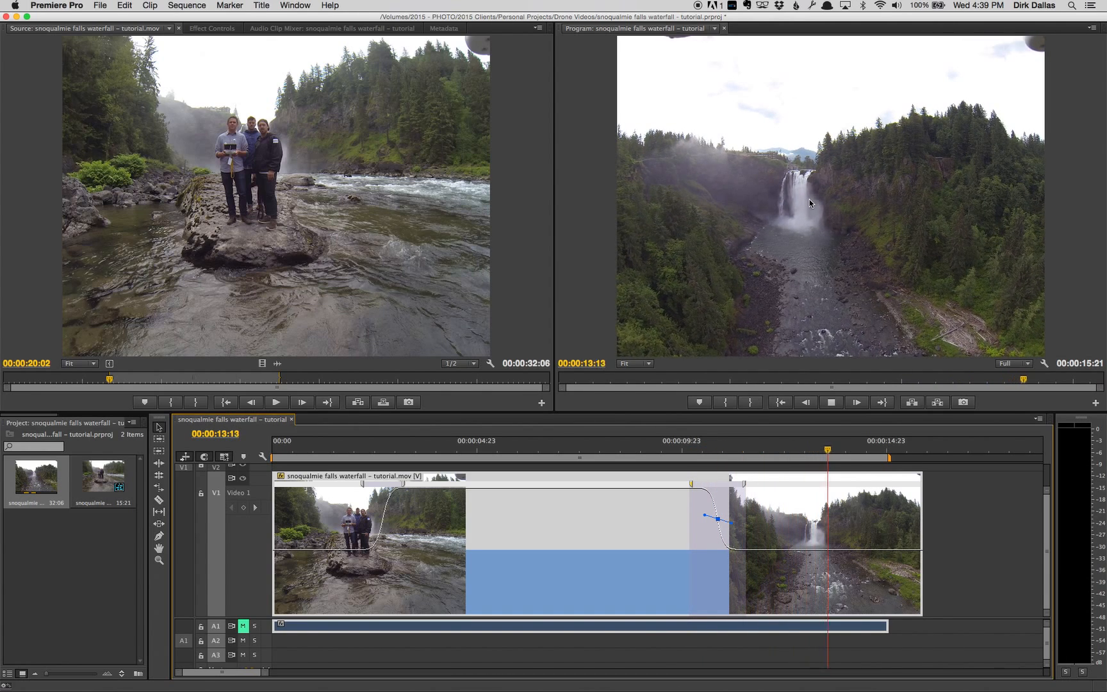
pyautogui.click(454, 442)
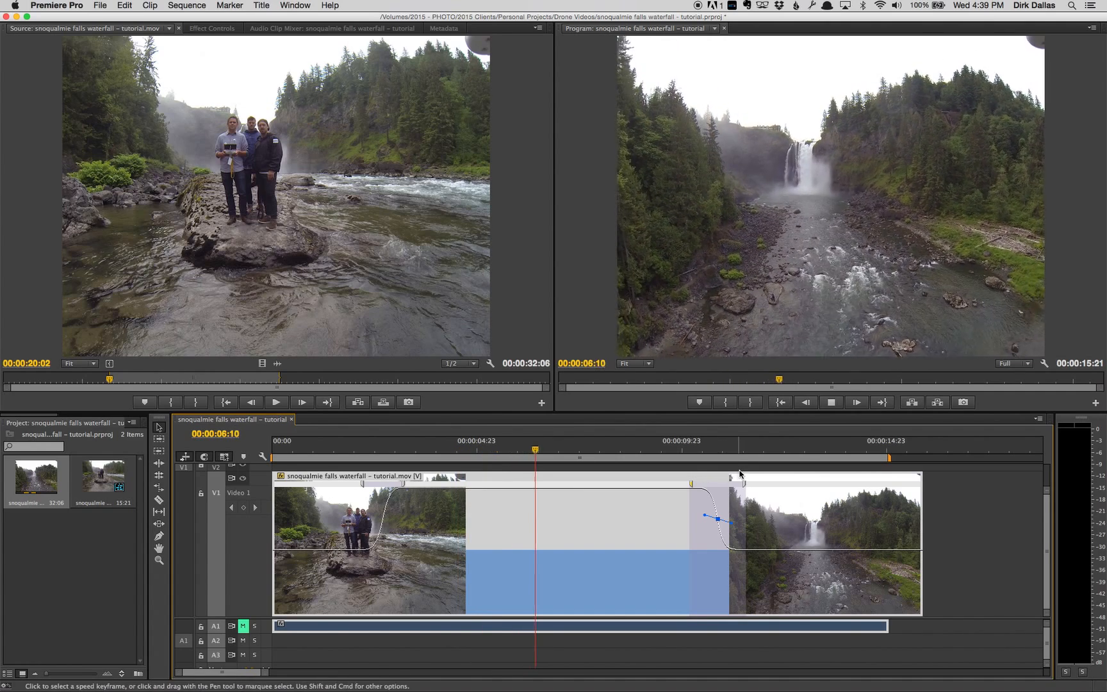
pyautogui.click(745, 449)
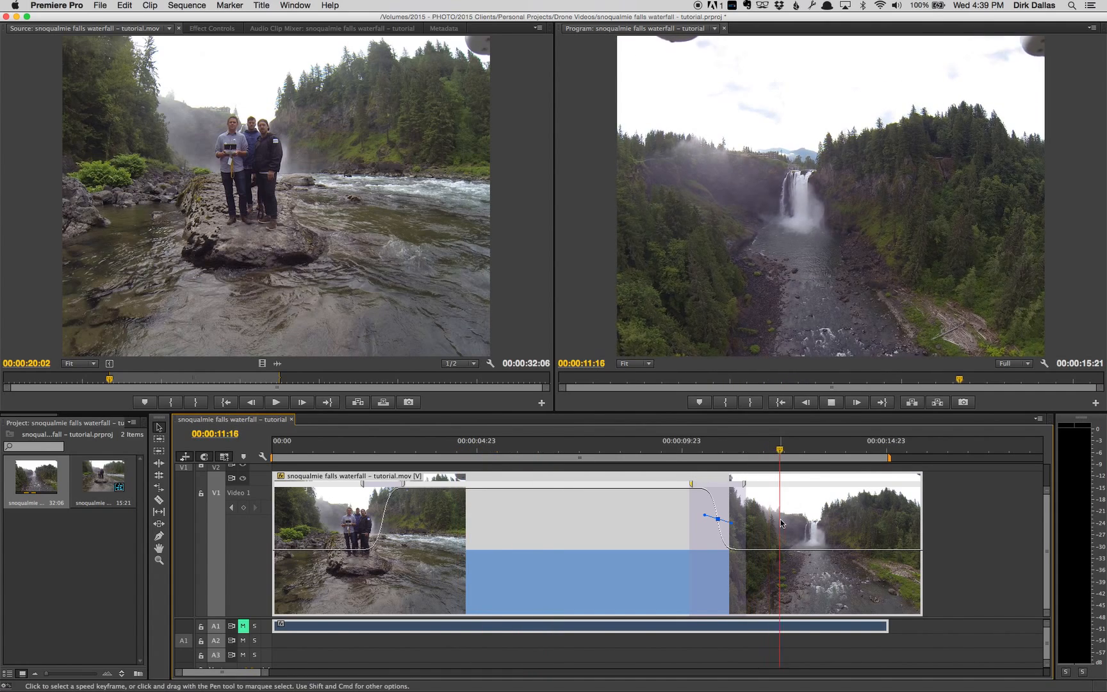
pyautogui.press('space')
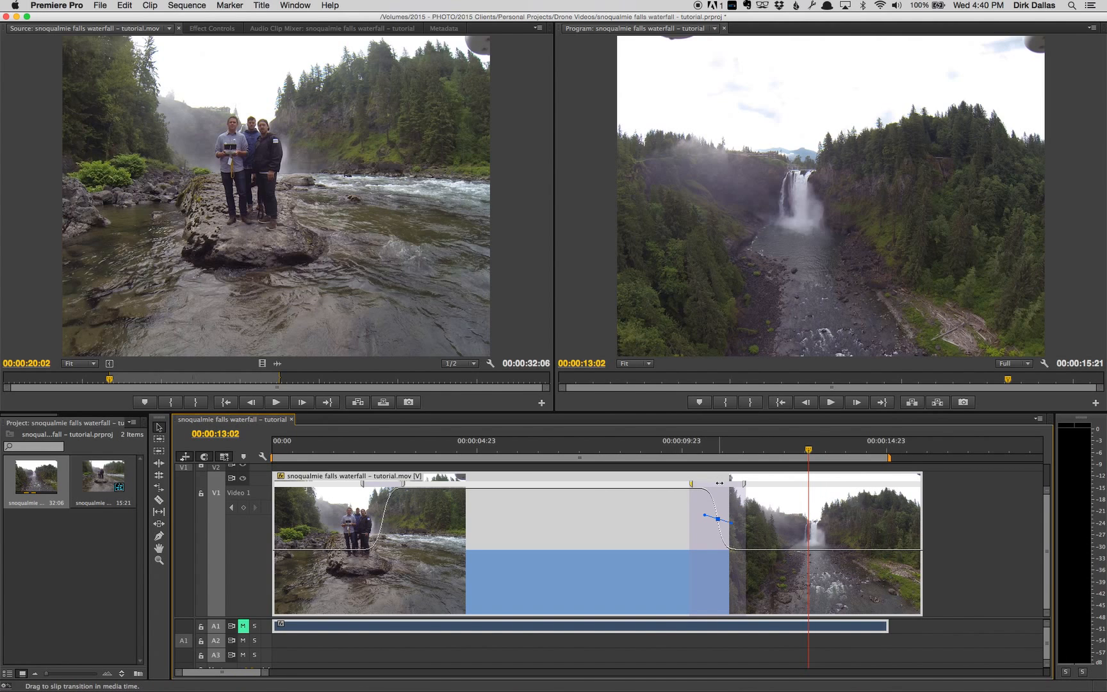
# Step: Slip the second speed ramp toward the clip's end to shorten the sequence to 00:00:15:01, and move the playhead to 00:00:12:22
pyautogui.moveTo(720, 483)
pyautogui.mouseDown()
pyautogui.moveTo(746, 483)
pyautogui.moveTo(735, 484)
pyautogui.mouseUp()
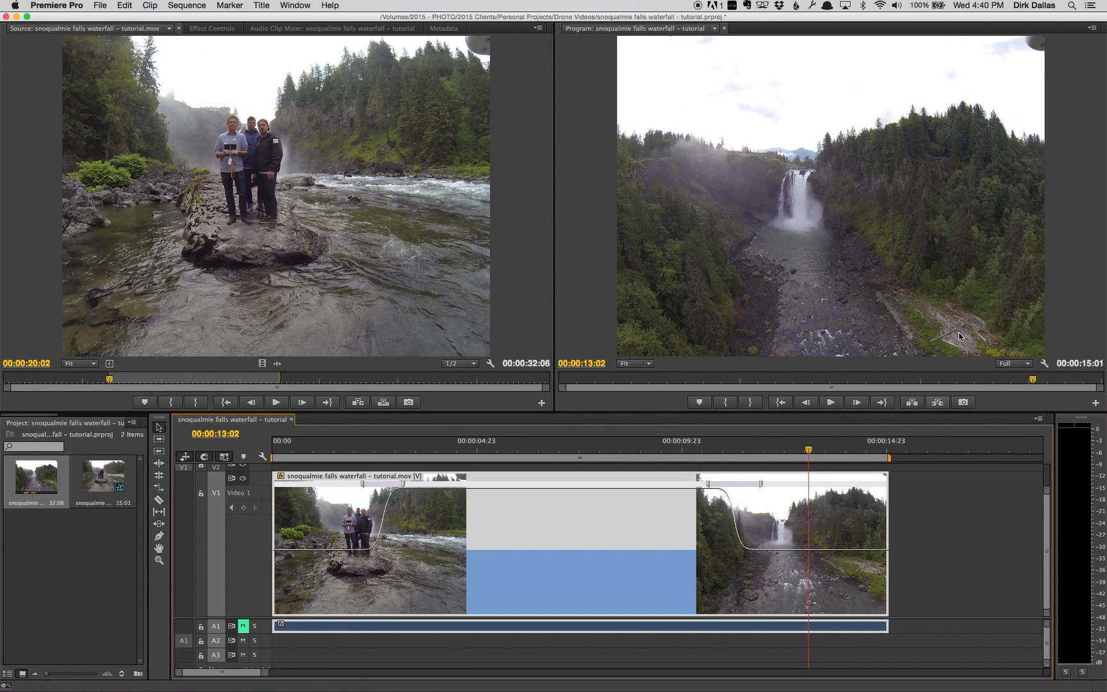
pyautogui.moveTo(839, 447); pyautogui.dragTo(802, 448)
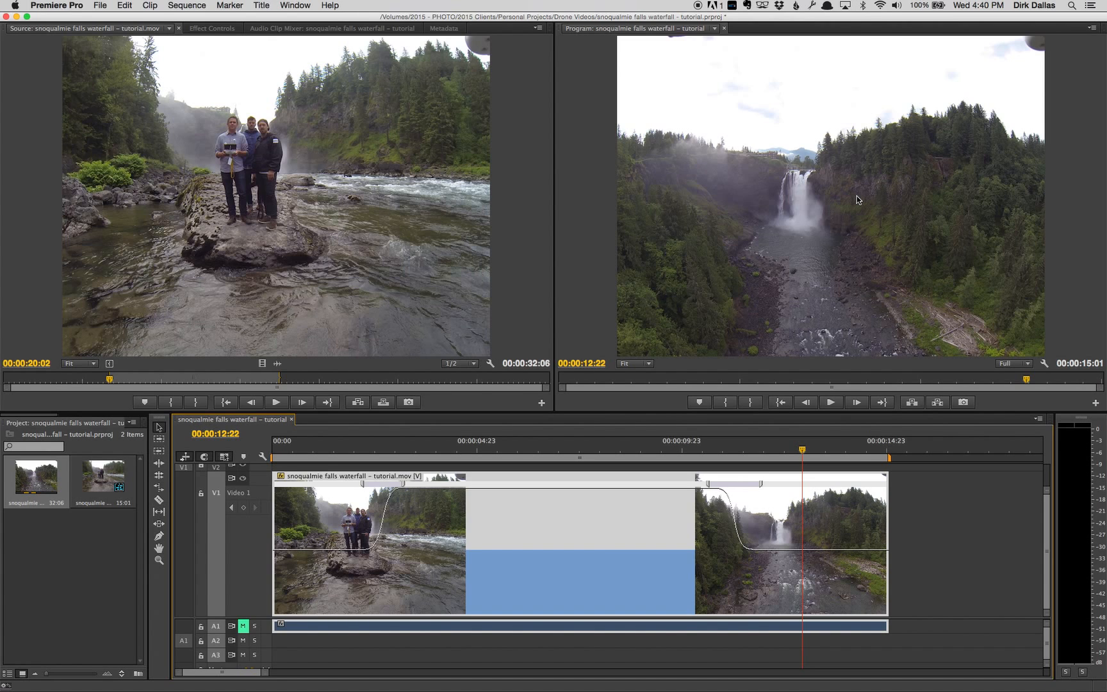
pyautogui.press('super+Tab')
pyautogui.press('super+Tab')
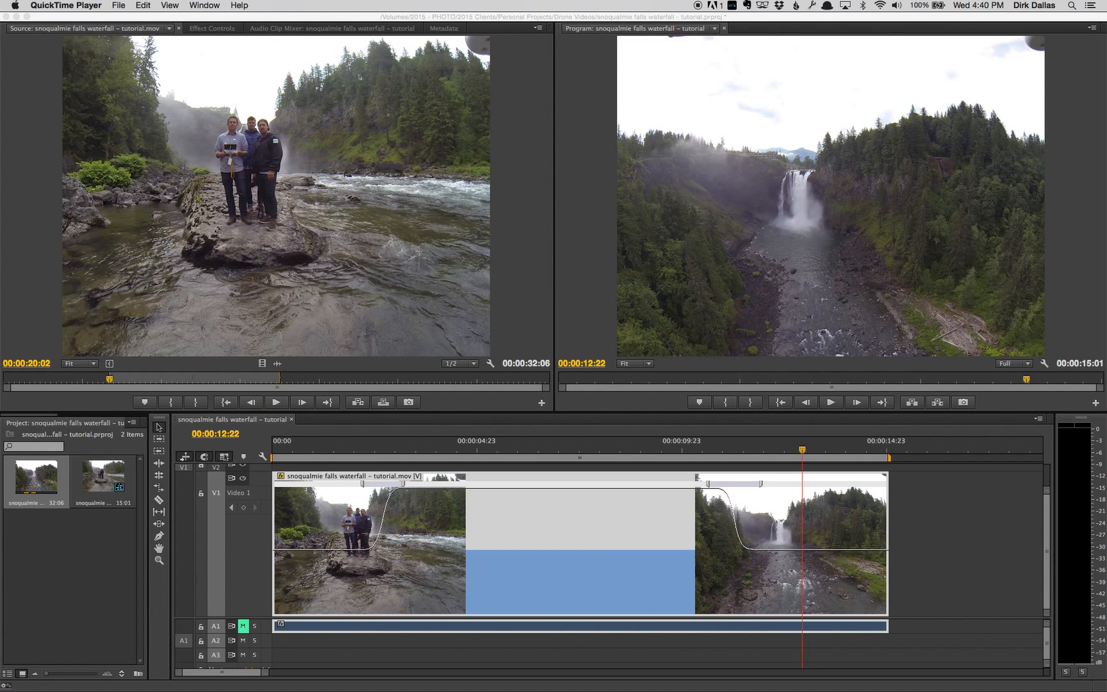